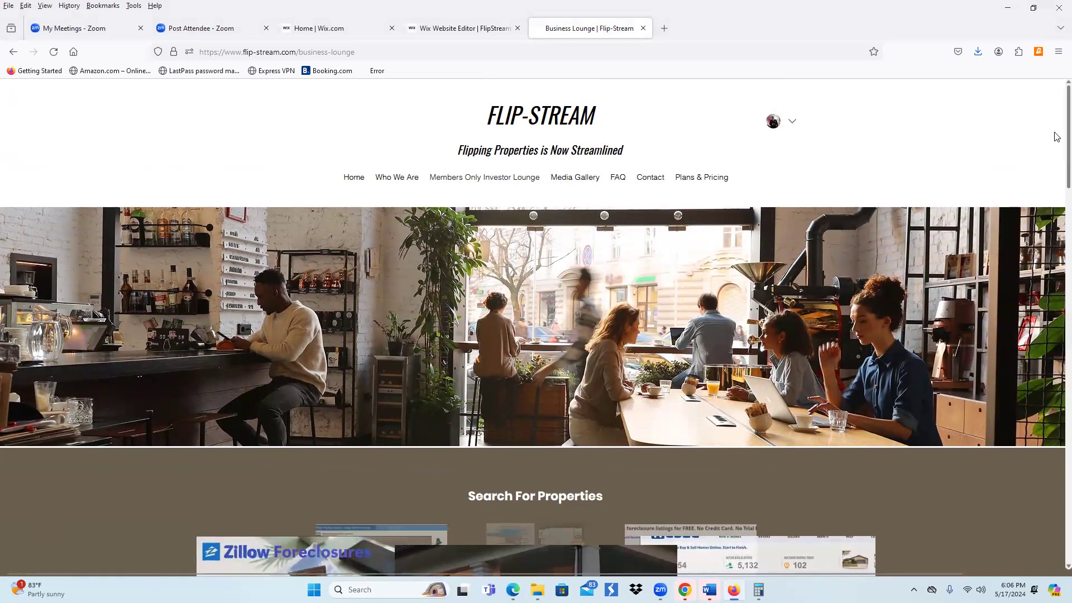
# Step: Open the Propwire site through its link in the Search For Properties gallery of the business lounge page
pyautogui.scroll(-3, 1056, 145)
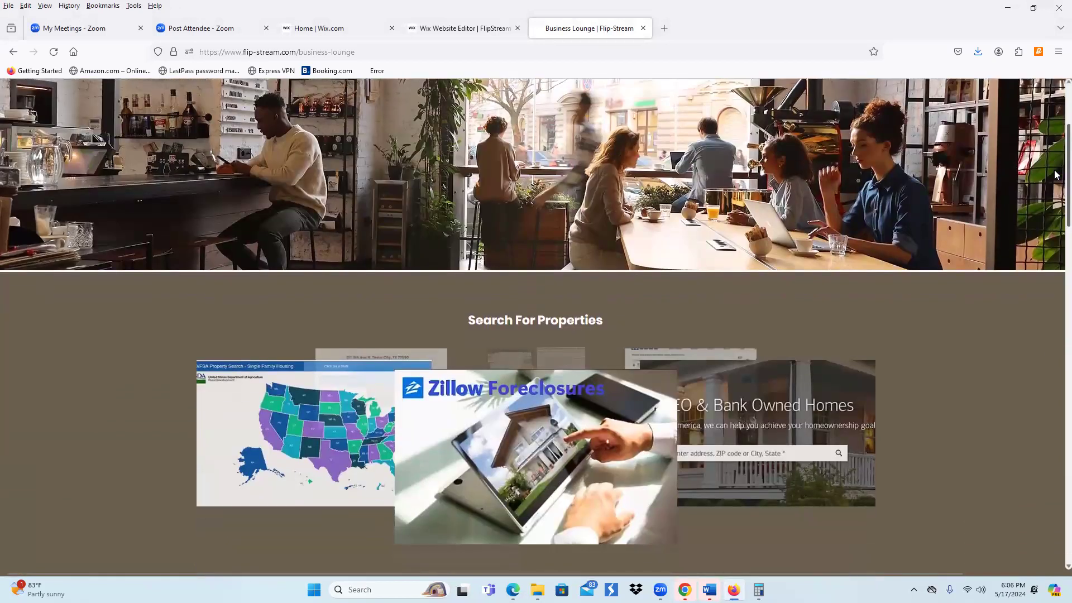
pyautogui.moveTo(1056, 175); pyautogui.dragTo(1057, 210)
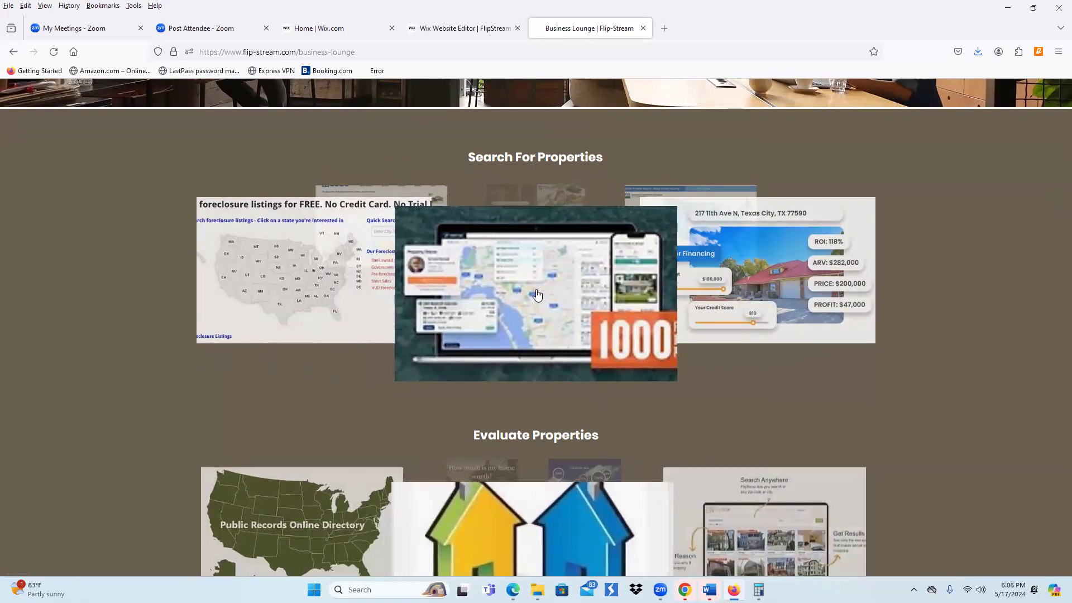
pyautogui.click(511, 314)
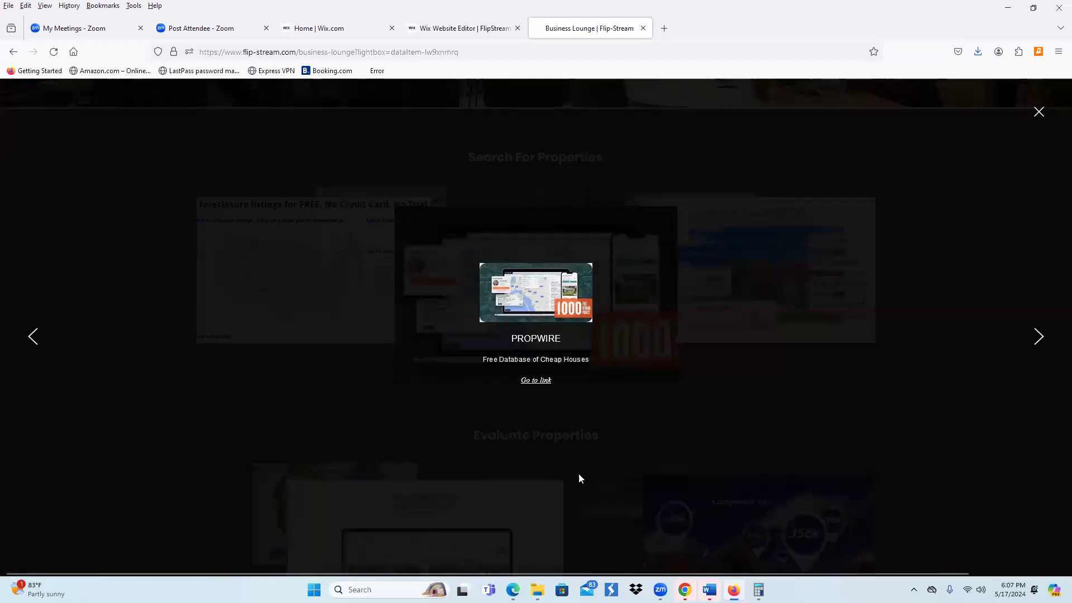
pyautogui.click(525, 382)
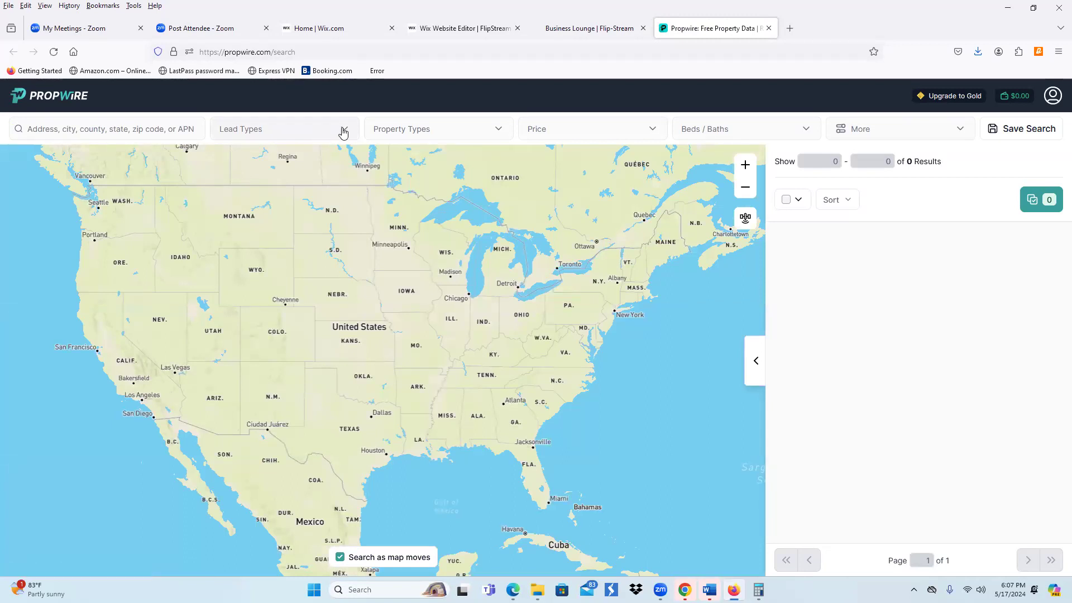
# Step: Filter the property search by the lead types Absentee Owners and Bank Owned (REOs)
pyautogui.click(344, 131)
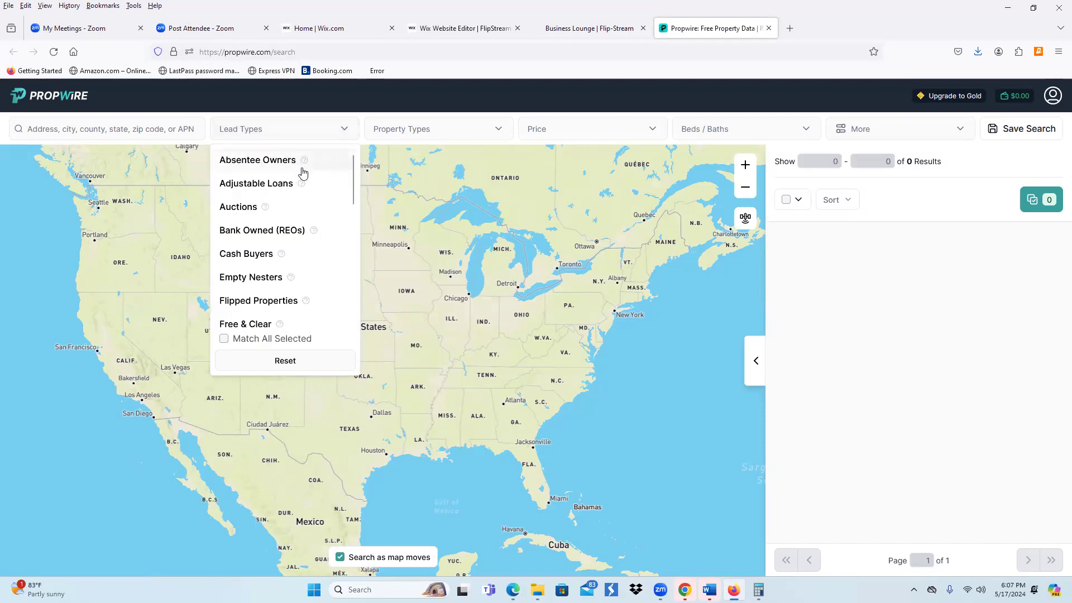
pyautogui.moveTo(304, 165)
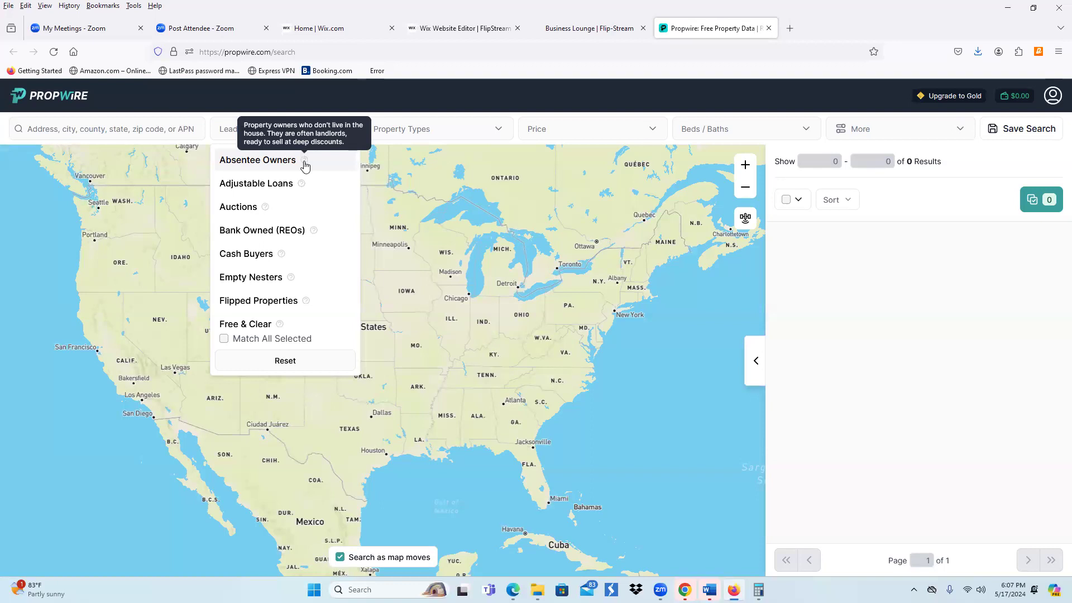
pyautogui.click(304, 163)
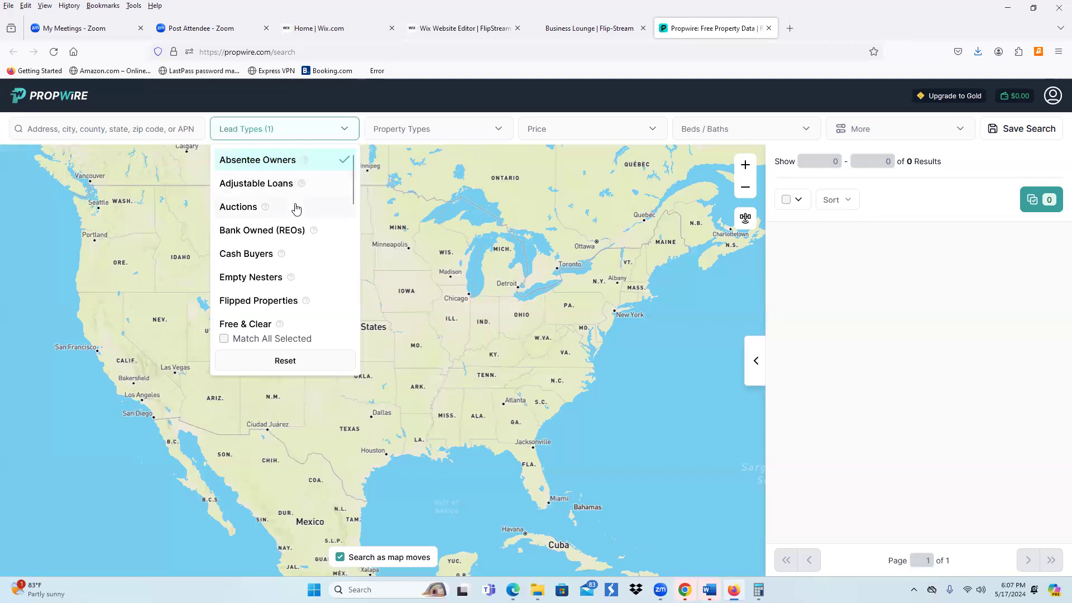
pyautogui.moveTo(266, 211)
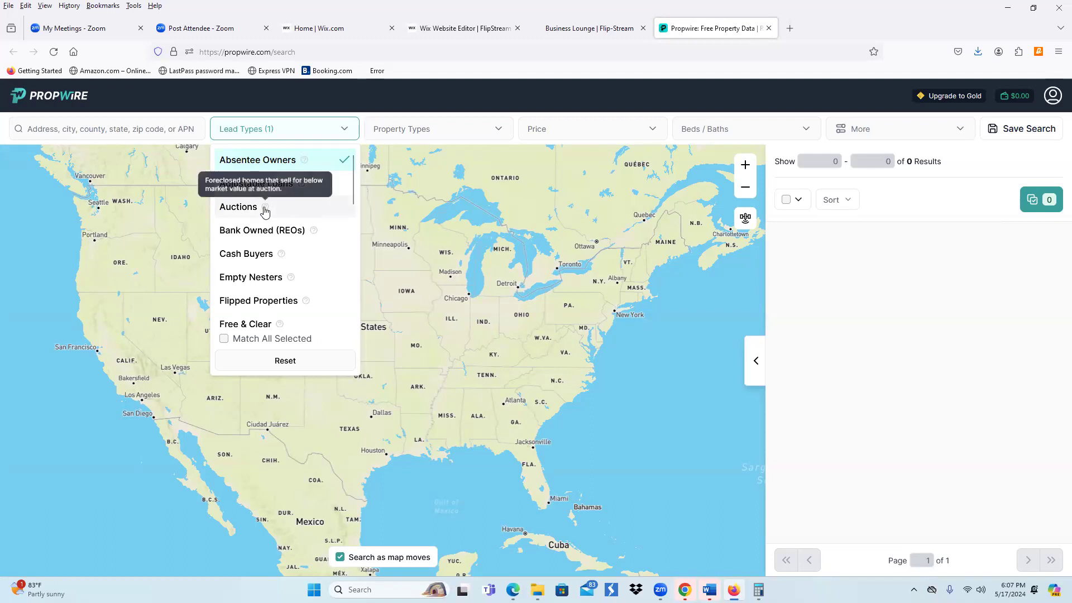
pyautogui.moveTo(314, 234)
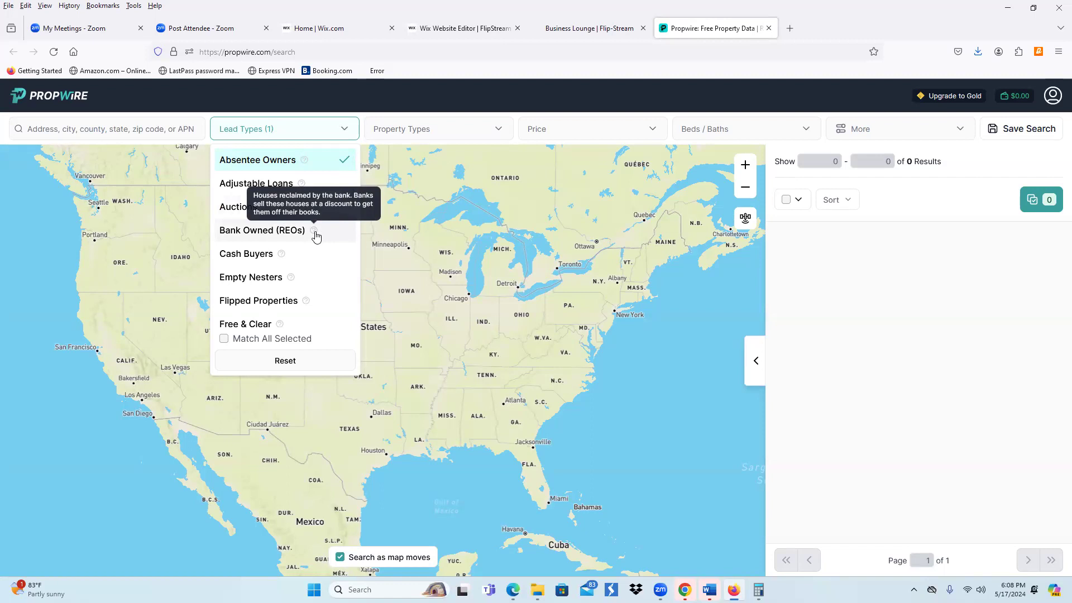
pyautogui.click(317, 236)
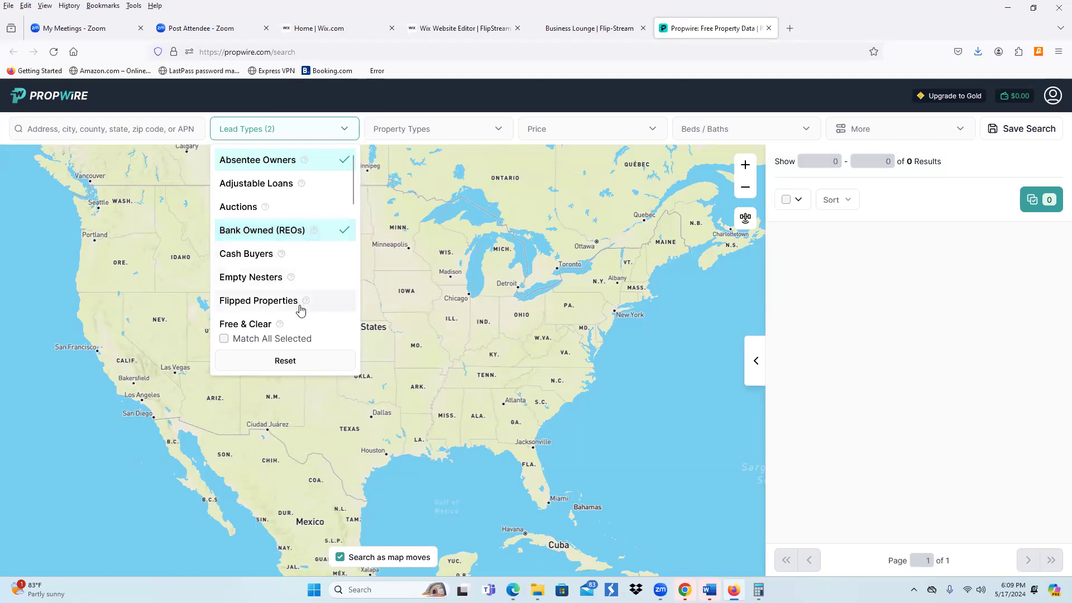
# Step: Add Free & Clear, High Equity and Intrafamily Transfers to the lead type filter
pyautogui.moveTo(353, 178); pyautogui.dragTo(352, 232)
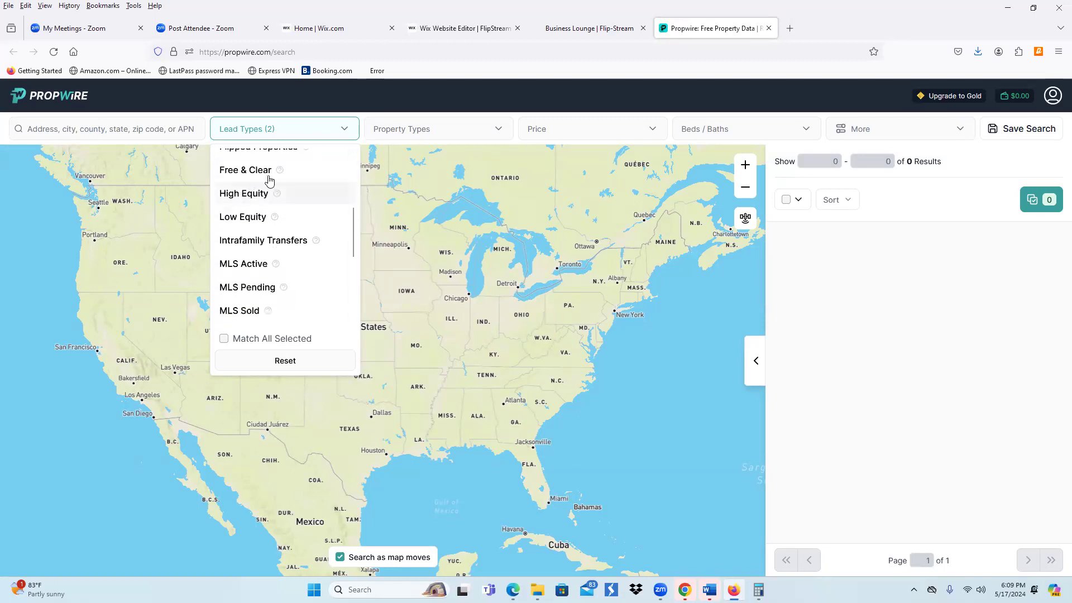
pyautogui.moveTo(282, 173)
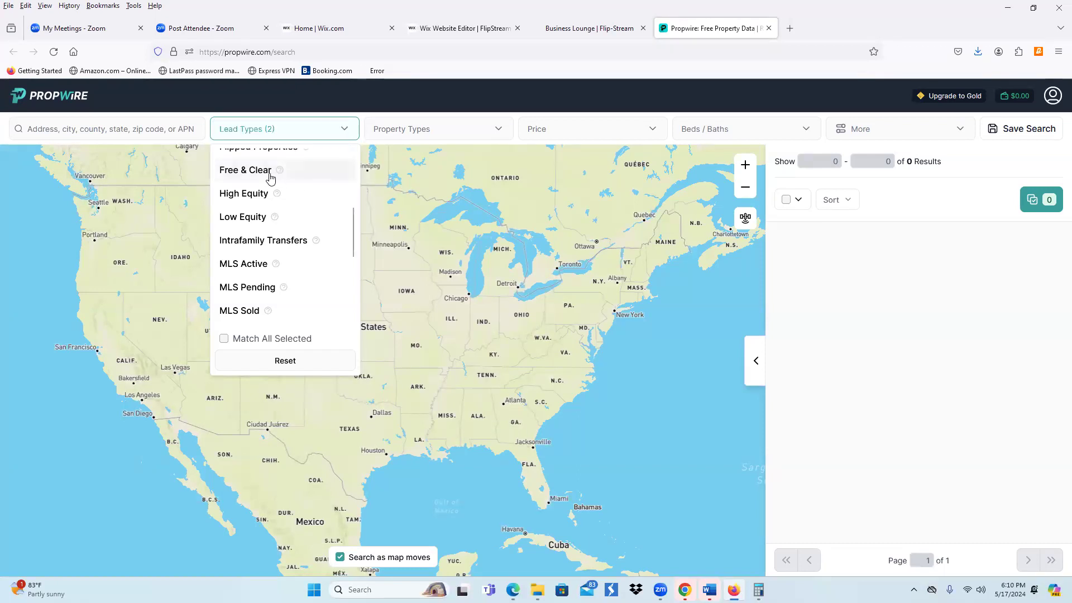
pyautogui.click(276, 173)
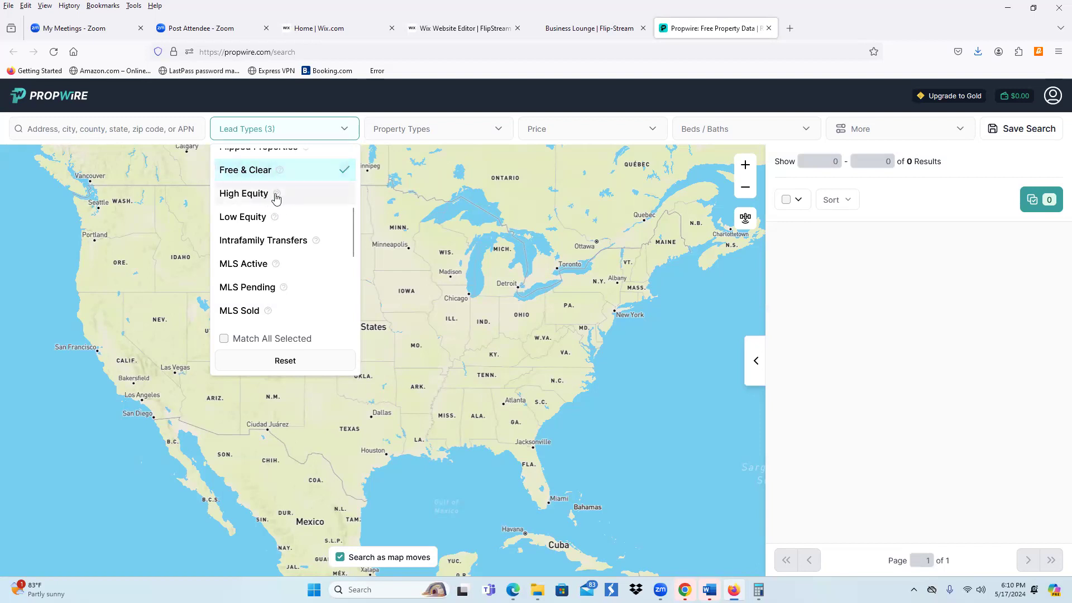
pyautogui.moveTo(278, 195)
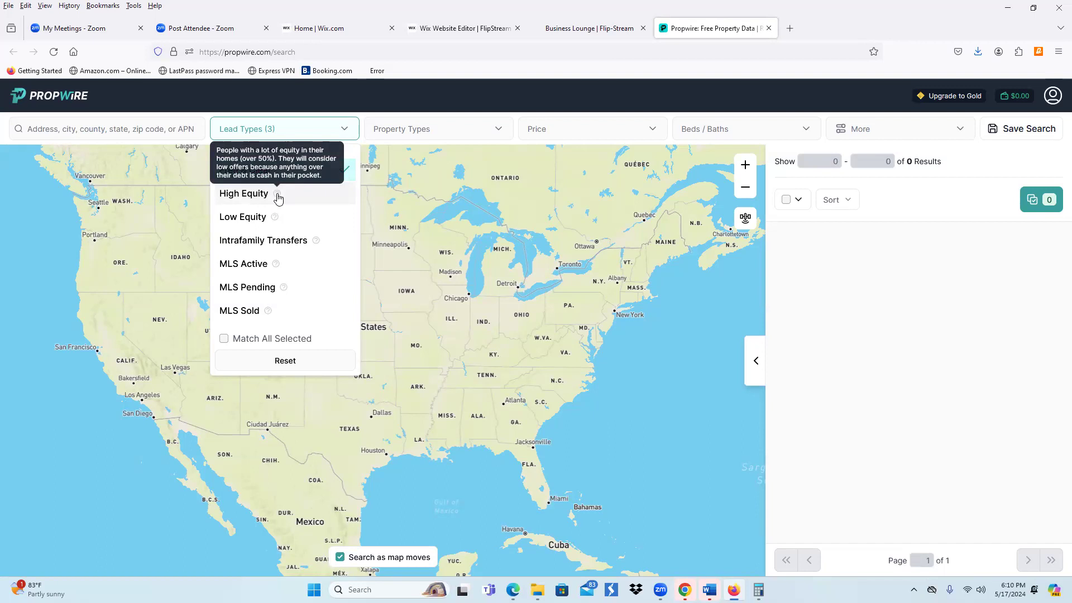
pyautogui.click(279, 196)
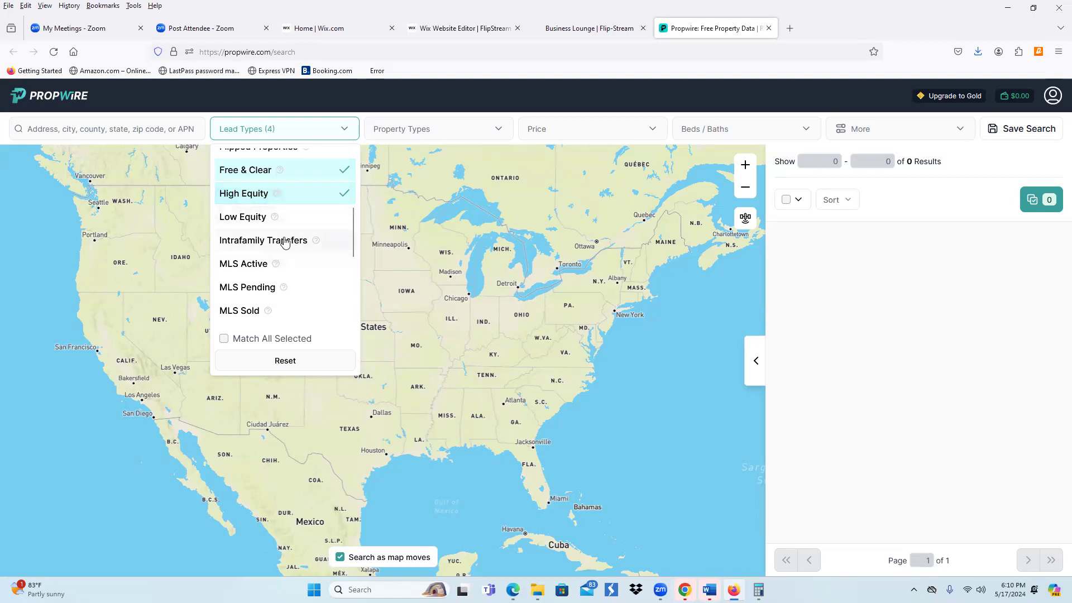
pyautogui.moveTo(316, 242)
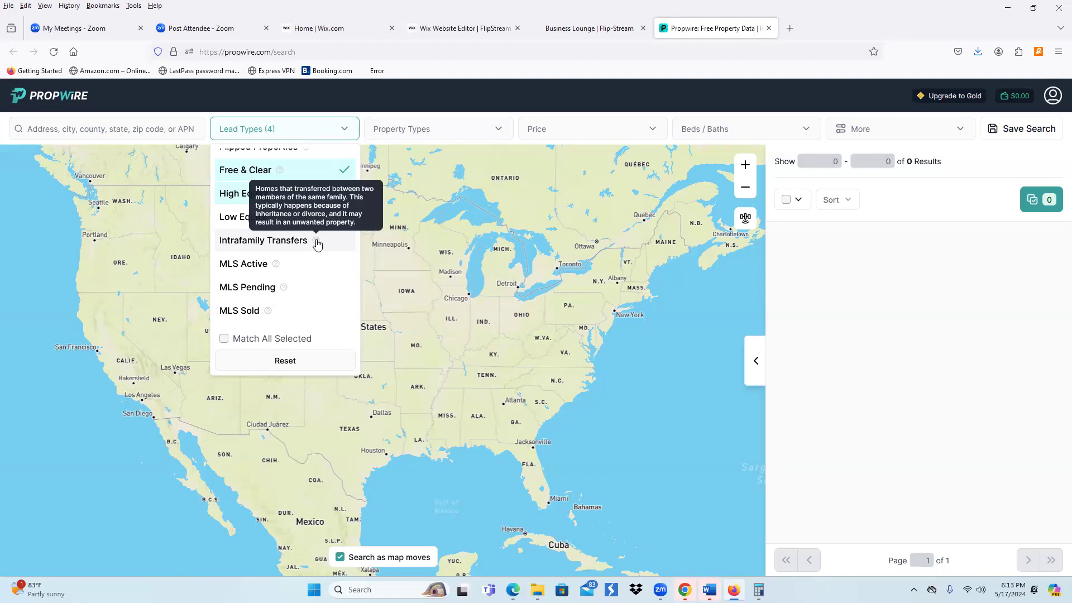
pyautogui.click(316, 243)
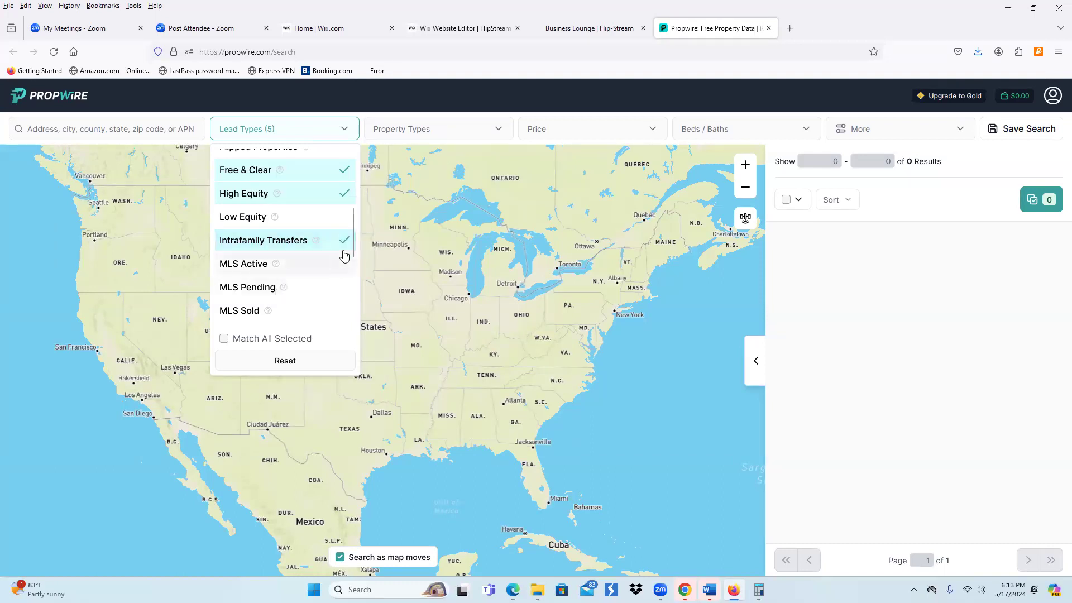
# Step: Add Preforeclosures, Probates and Tired Landlords to the lead type filter
pyautogui.moveTo(353, 254); pyautogui.dragTo(354, 306)
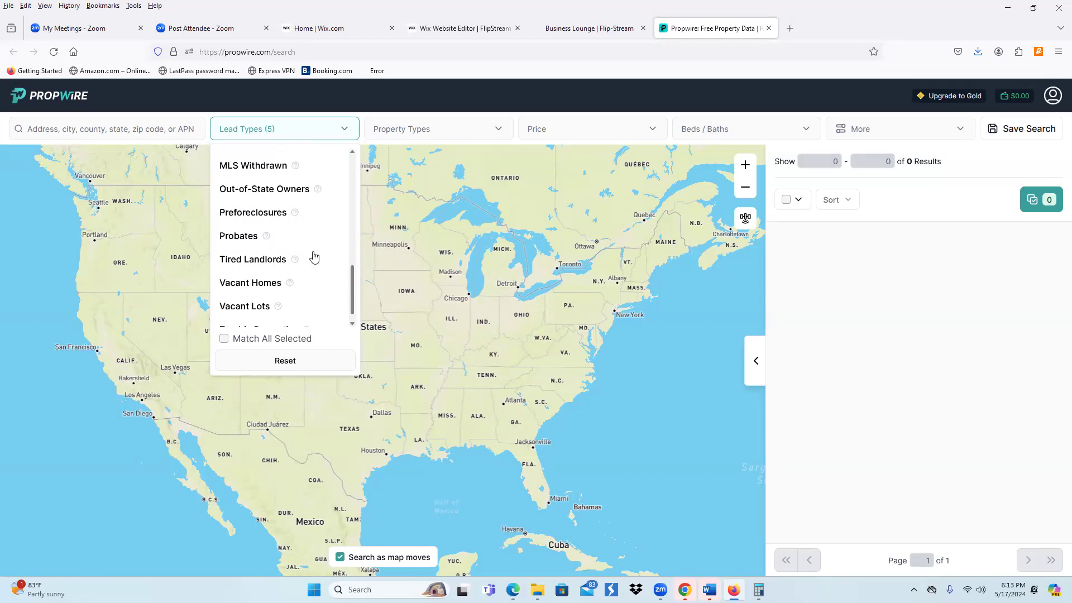
pyautogui.moveTo(293, 212)
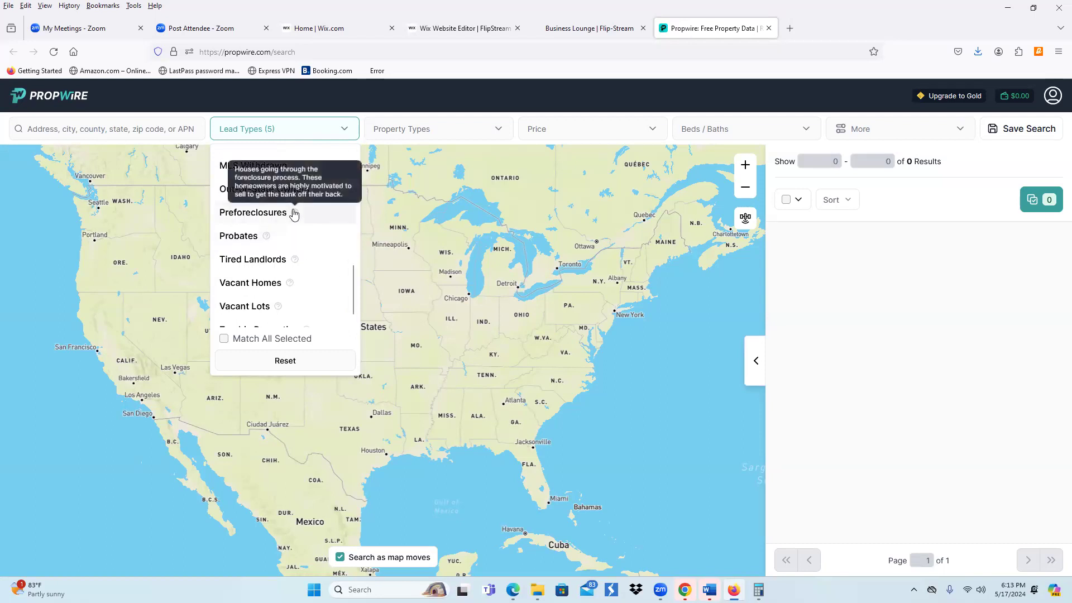
pyautogui.click(295, 213)
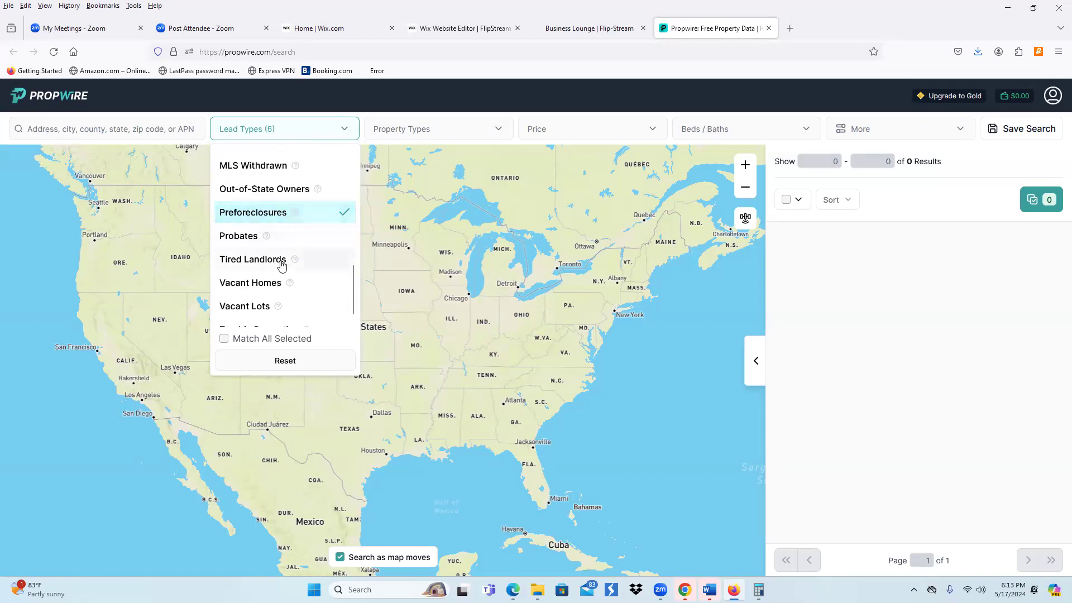
pyautogui.moveTo(269, 240)
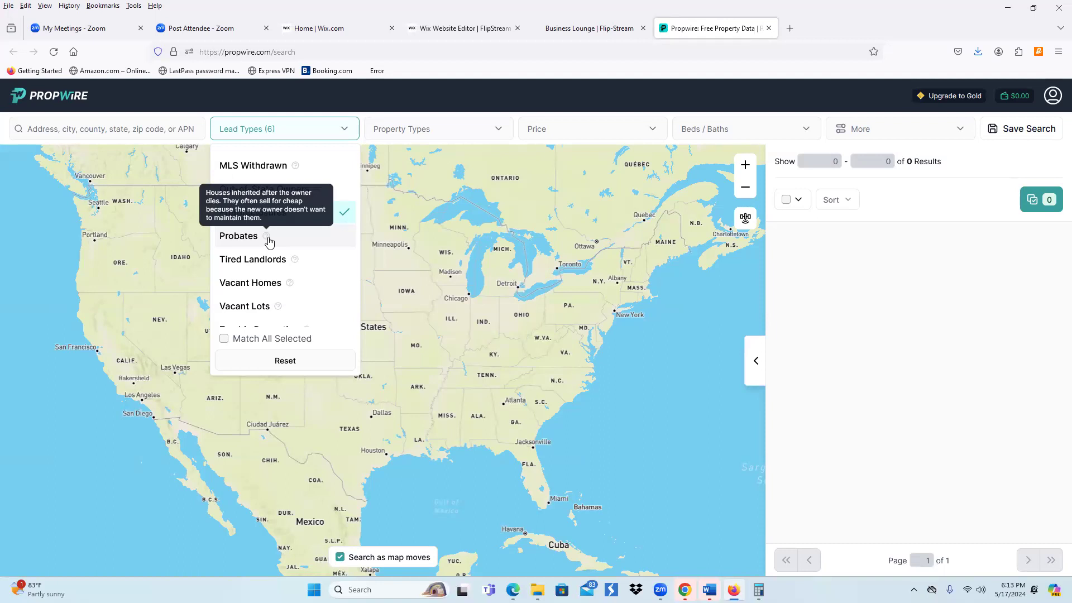
pyautogui.click(269, 240)
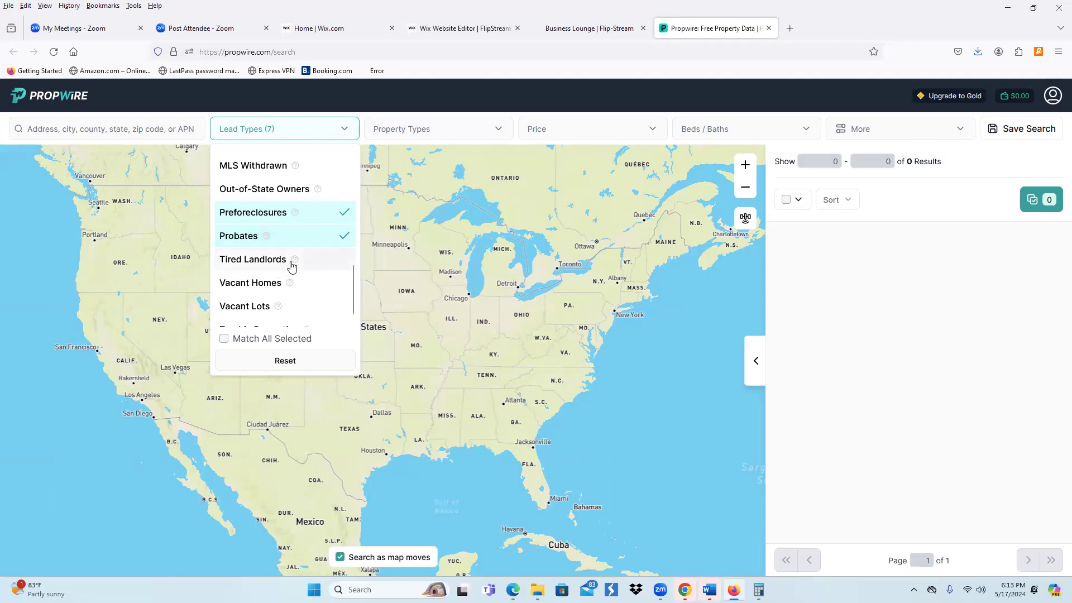
pyautogui.moveTo(293, 266)
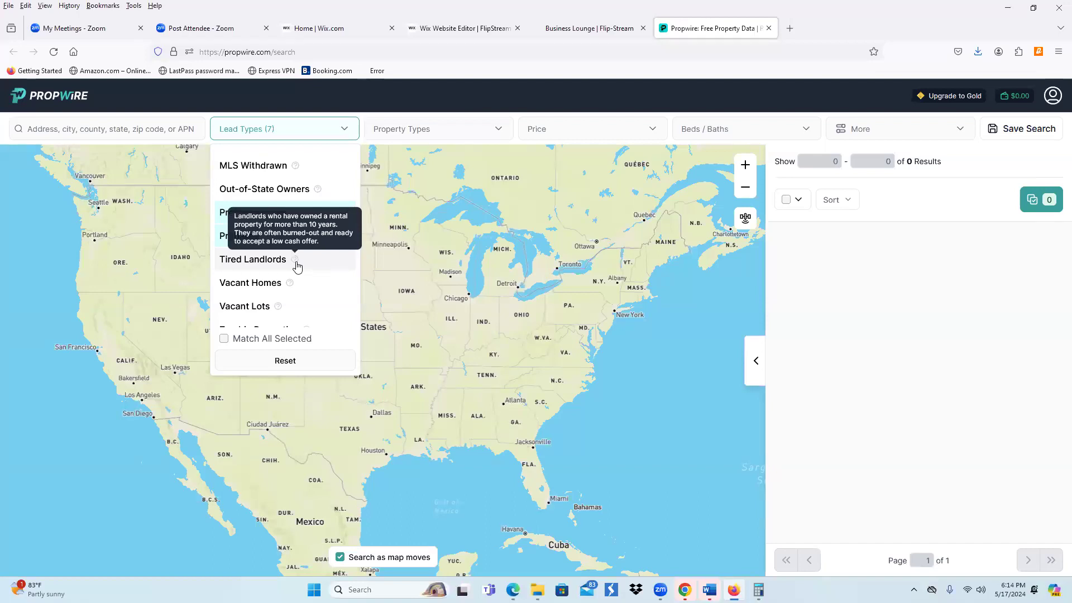
pyautogui.click(296, 266)
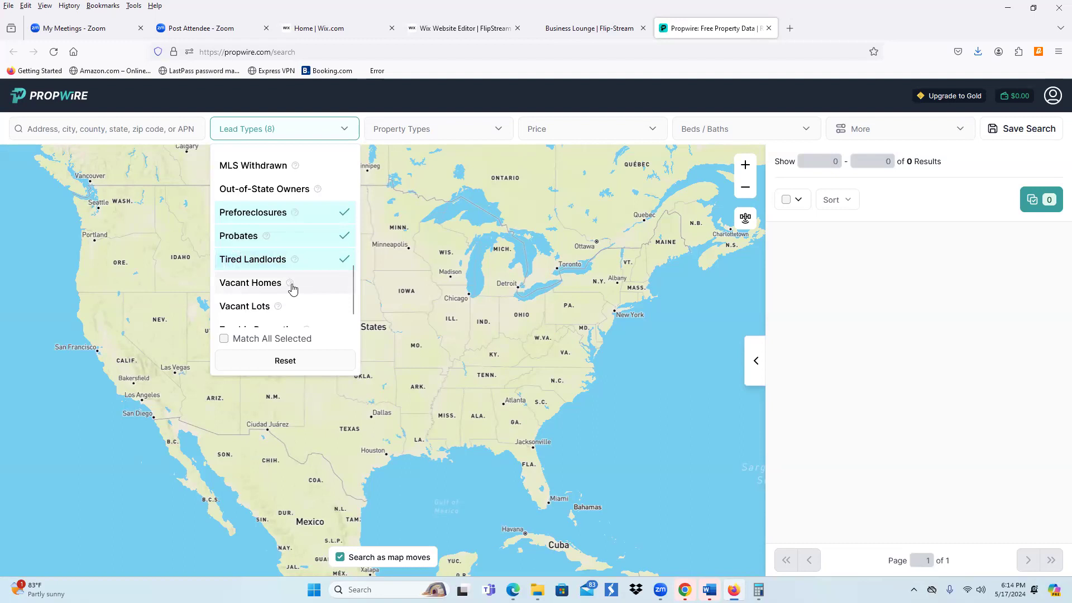
# Step: Add Vacant Homes and Zombie Properties to the lead types and close the list
pyautogui.moveTo(291, 288)
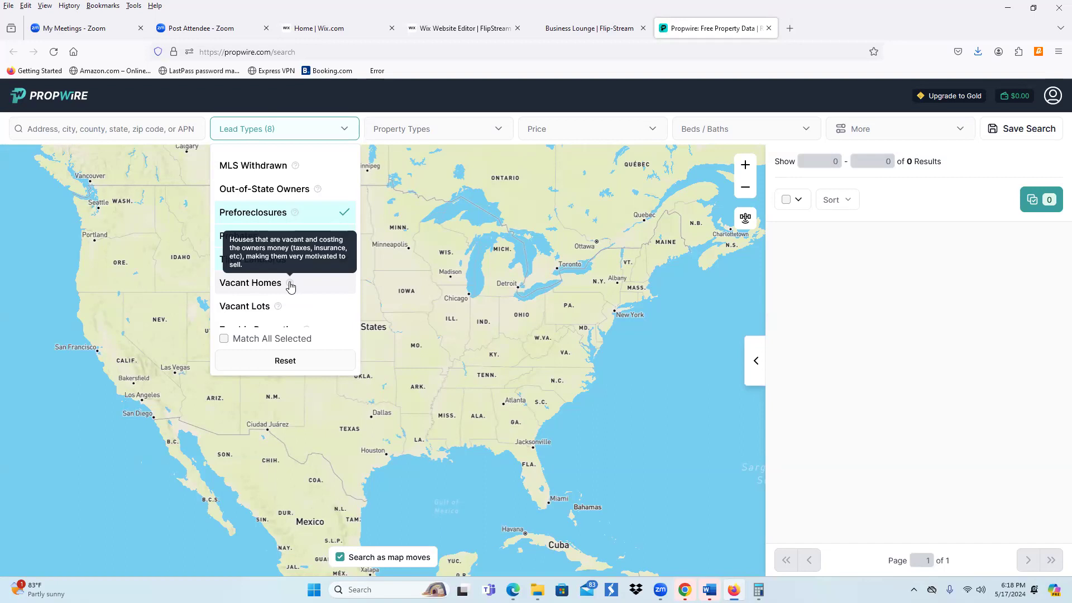
pyautogui.click(289, 285)
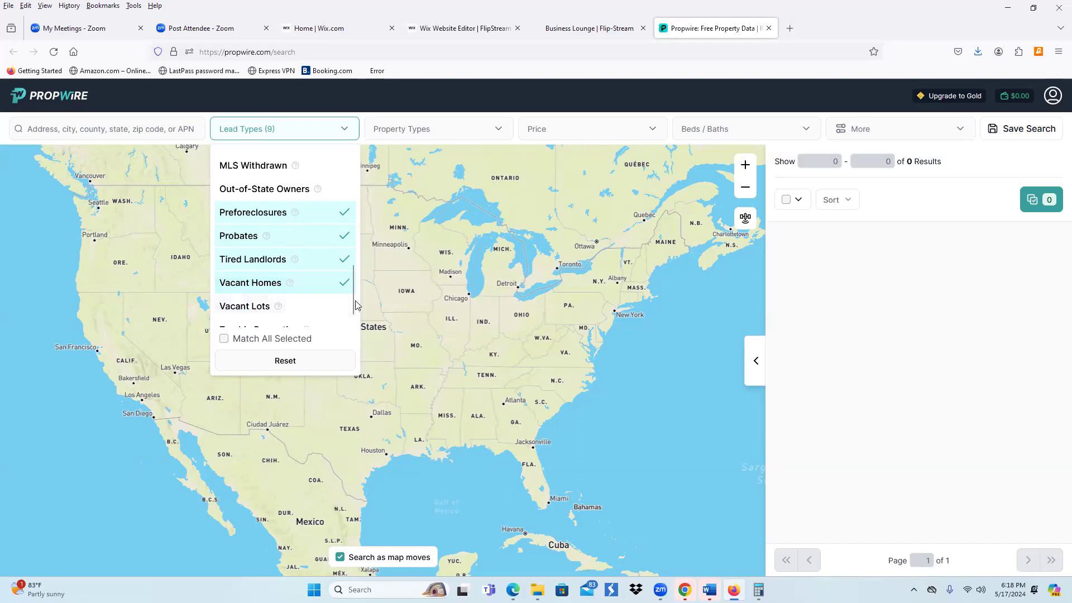
pyautogui.scroll(-1, 354, 309)
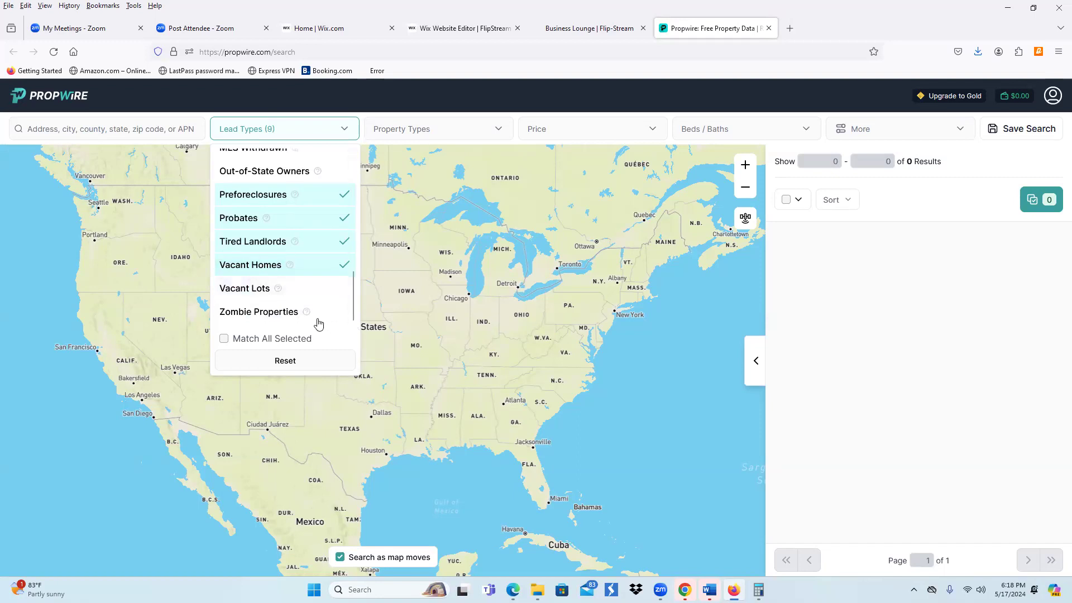
pyautogui.moveTo(306, 314)
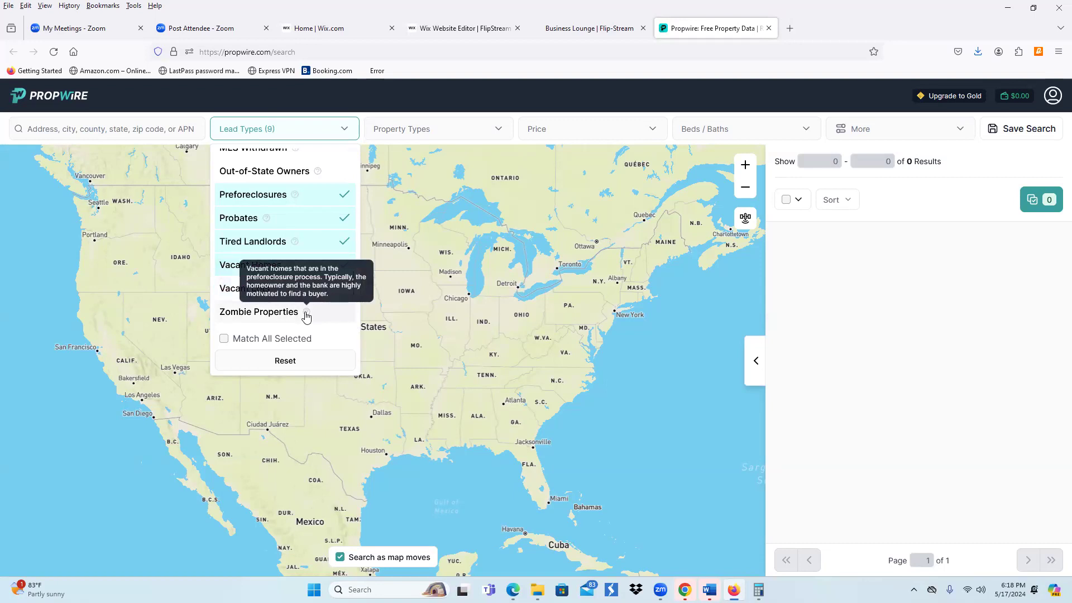
pyautogui.click(306, 316)
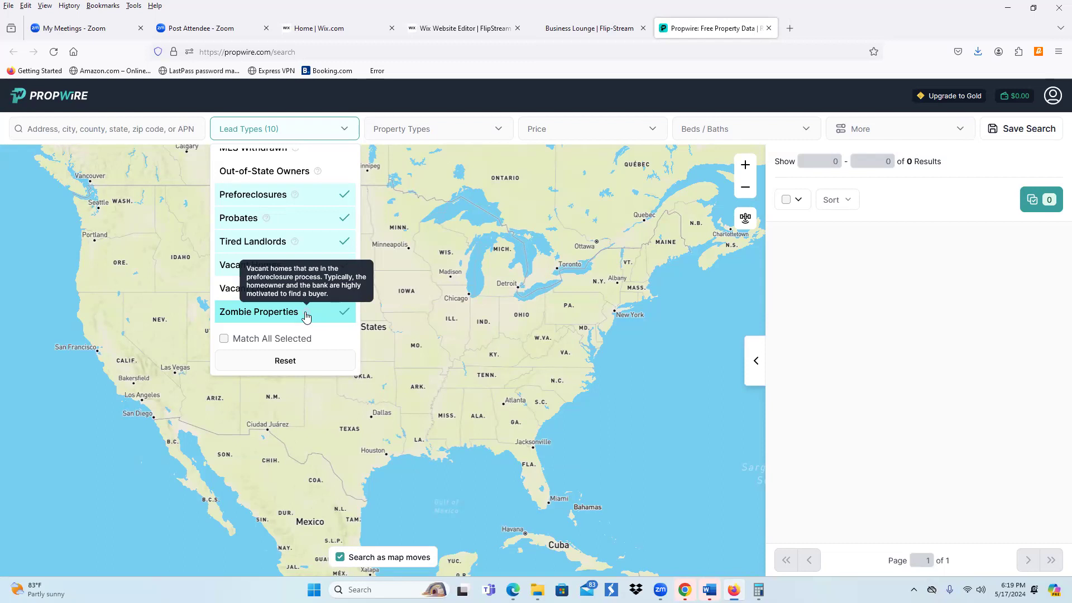
pyautogui.click(820, 321)
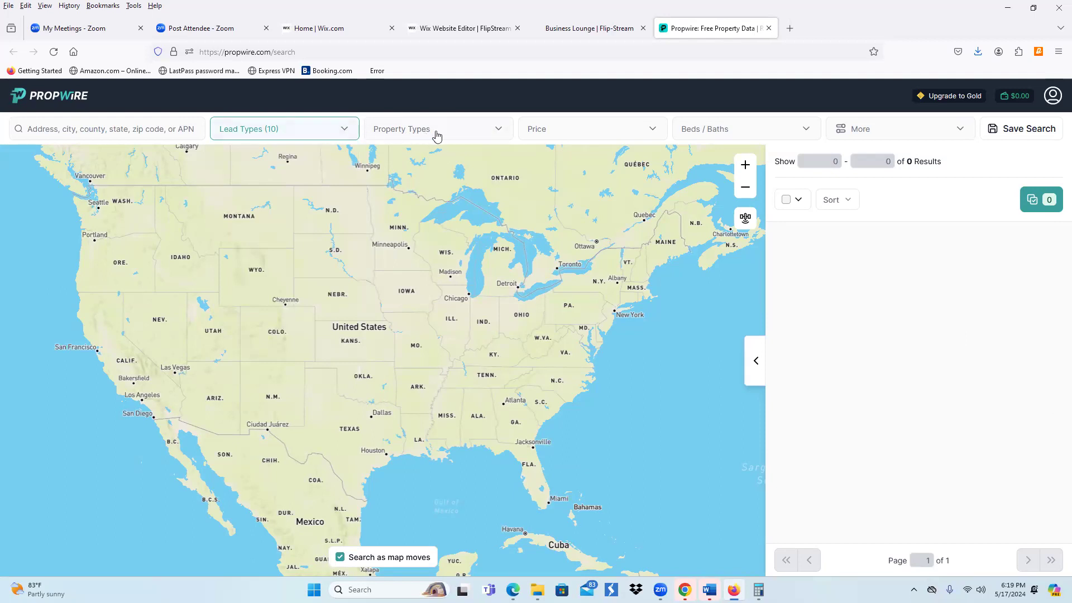
# Step: Set the property types to Single-Family Homes, Condos/Townhouses, Mobile Homes, Multi-Family (2-4) and Multi-Family (5+)
pyautogui.click(464, 130)
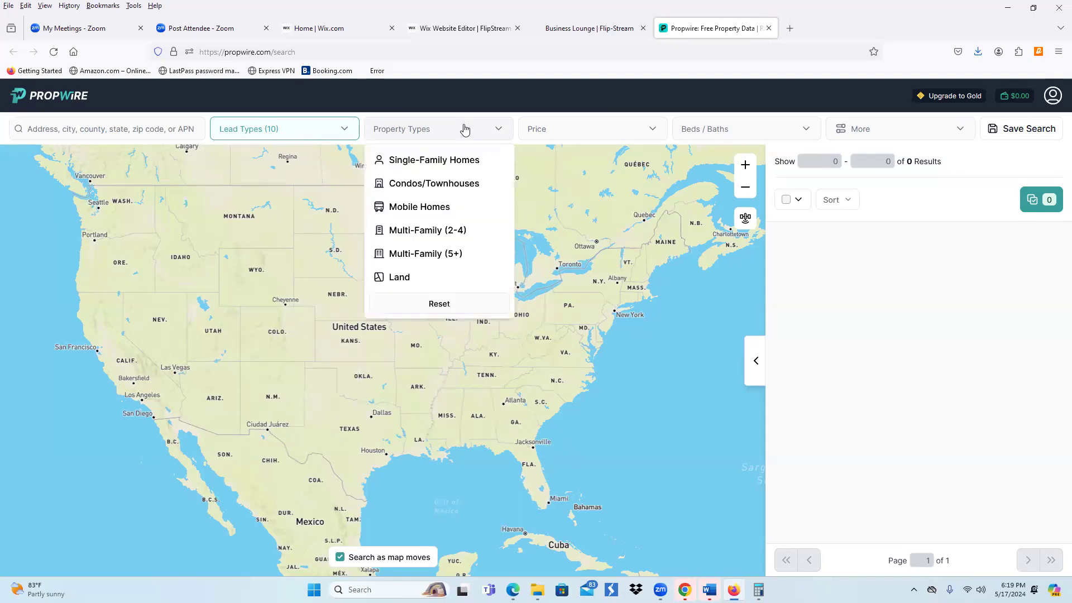
pyautogui.click(437, 160)
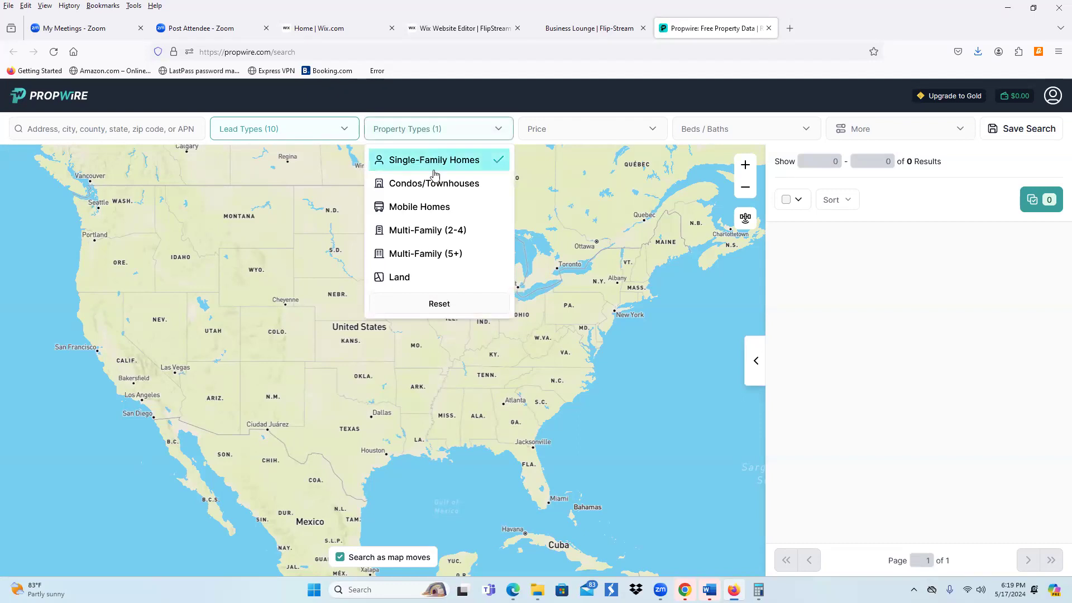
pyautogui.click(434, 184)
pyautogui.click(423, 208)
pyautogui.click(420, 231)
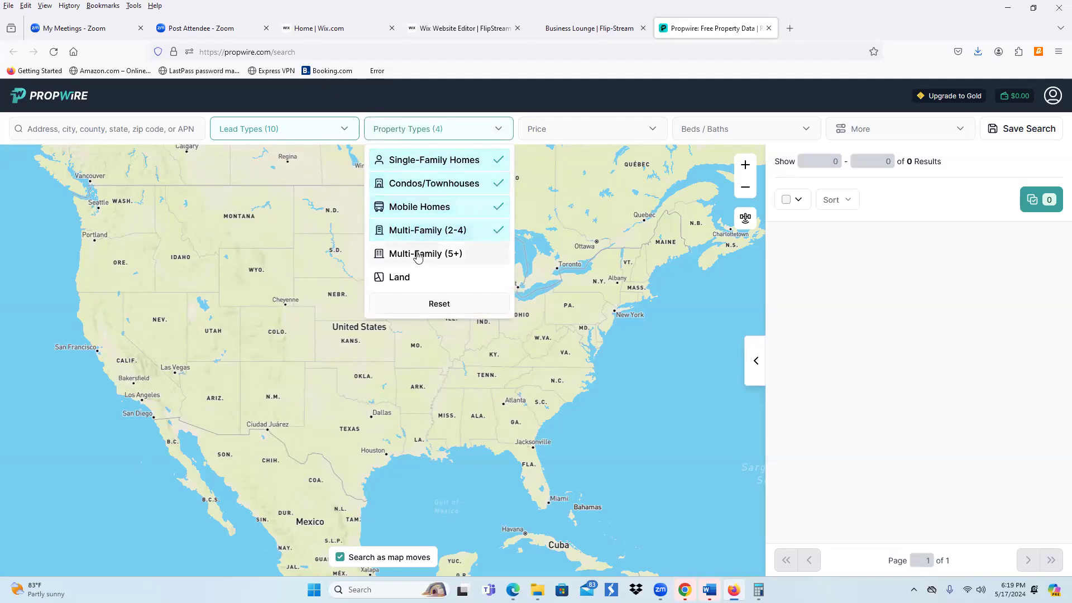
pyautogui.click(418, 255)
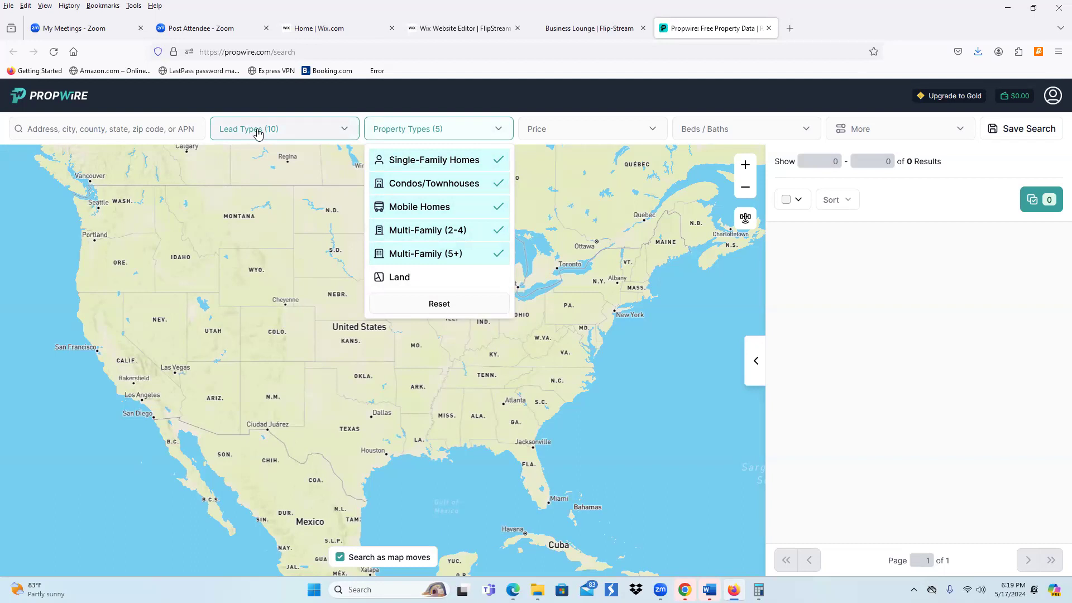
# Step: Set the maximum estimated value in the price filter to $100K and close the filter
pyautogui.click(601, 134)
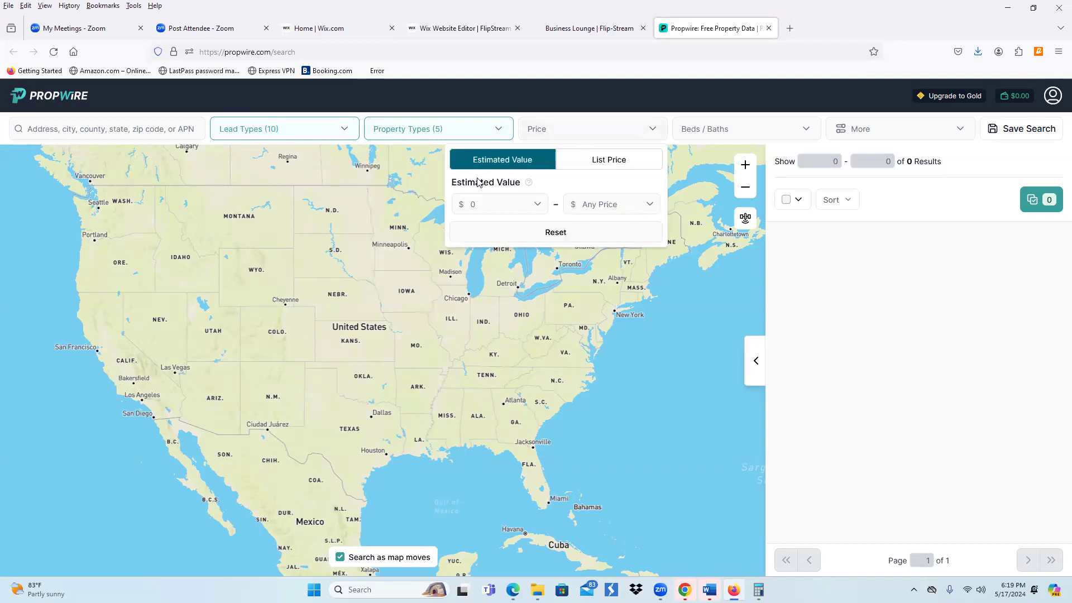
pyautogui.click(650, 205)
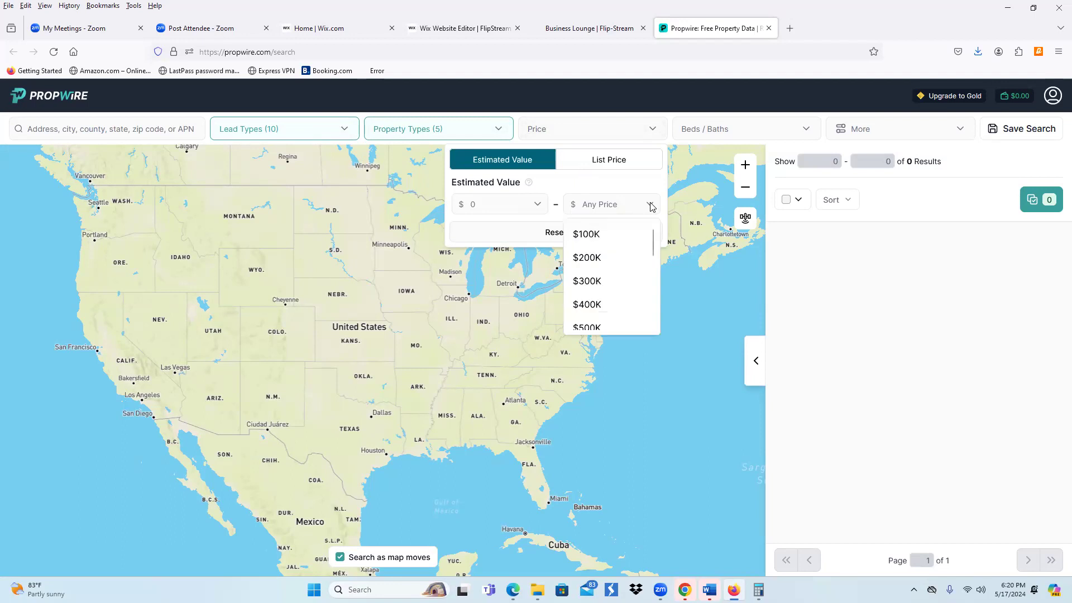
pyautogui.click(612, 234)
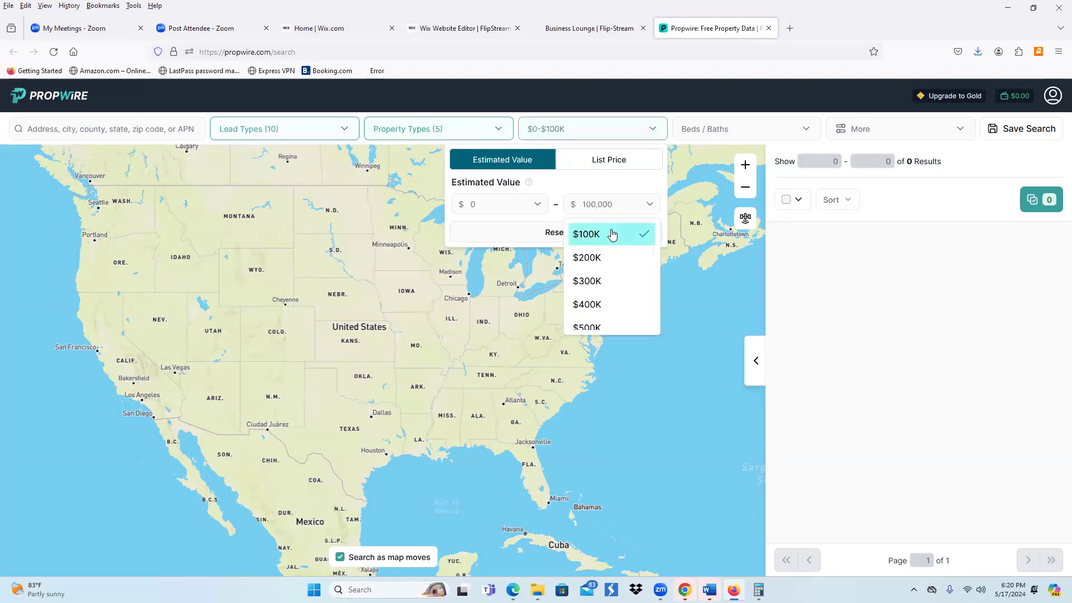
pyautogui.click(847, 250)
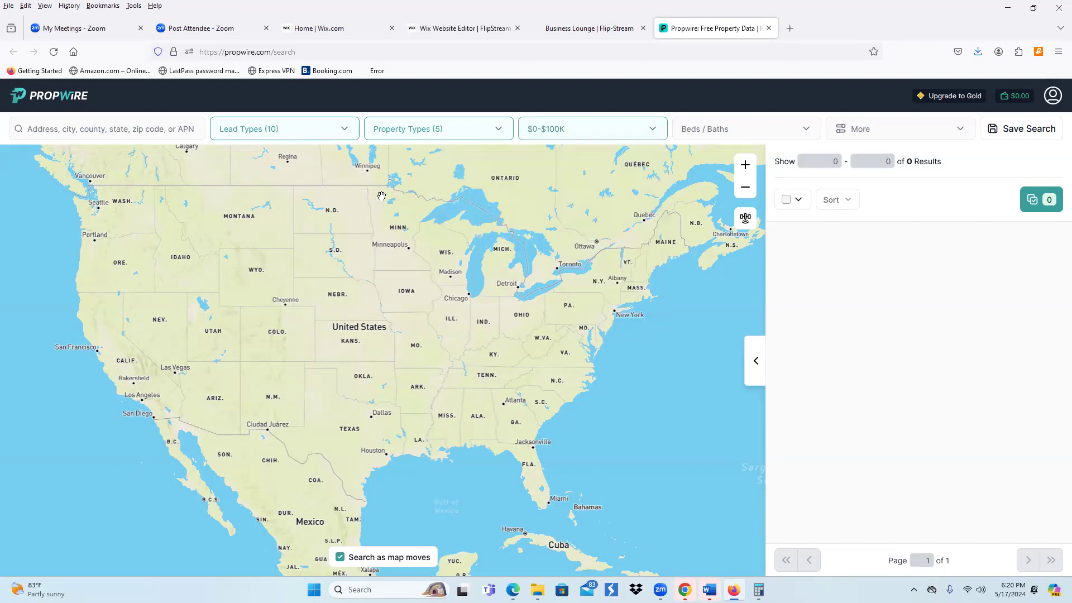
# Step: Search for "cal" in the location search and choose the state California, USA
pyautogui.click(112, 135)
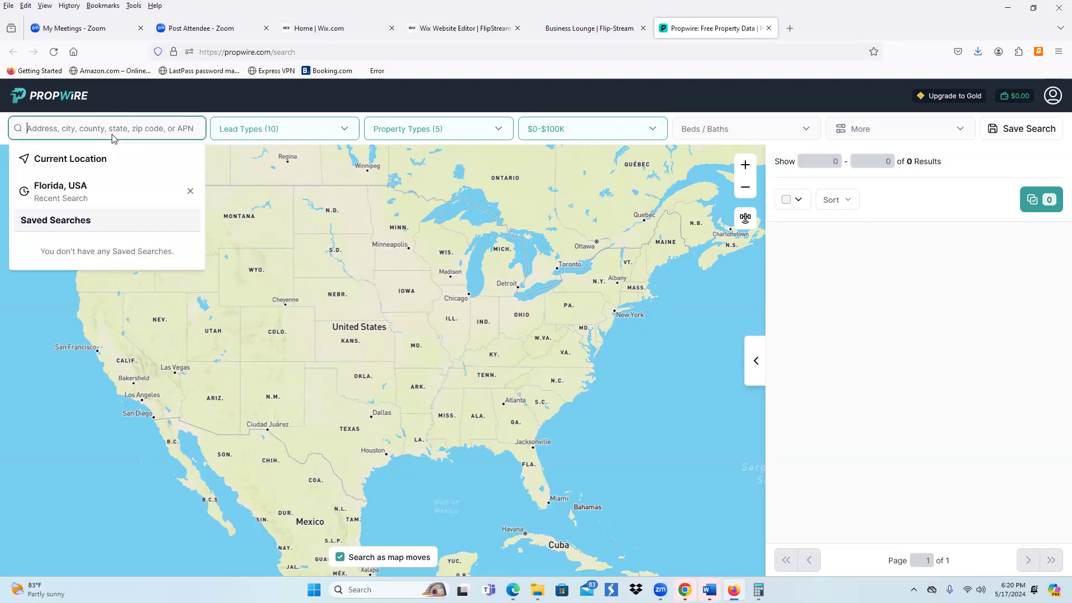
pyautogui.write('cal')
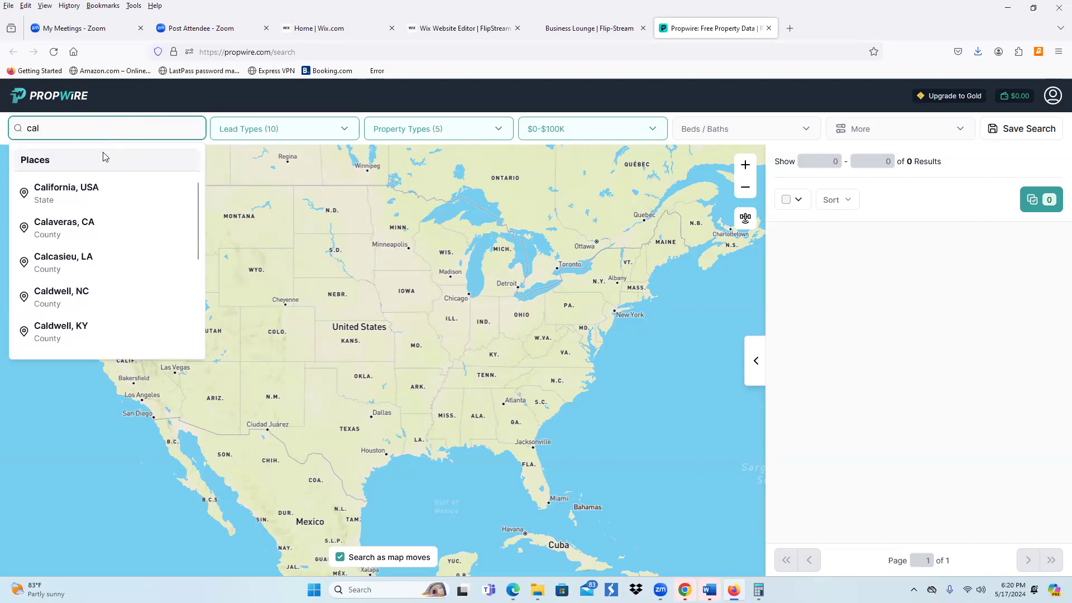
pyautogui.click(77, 193)
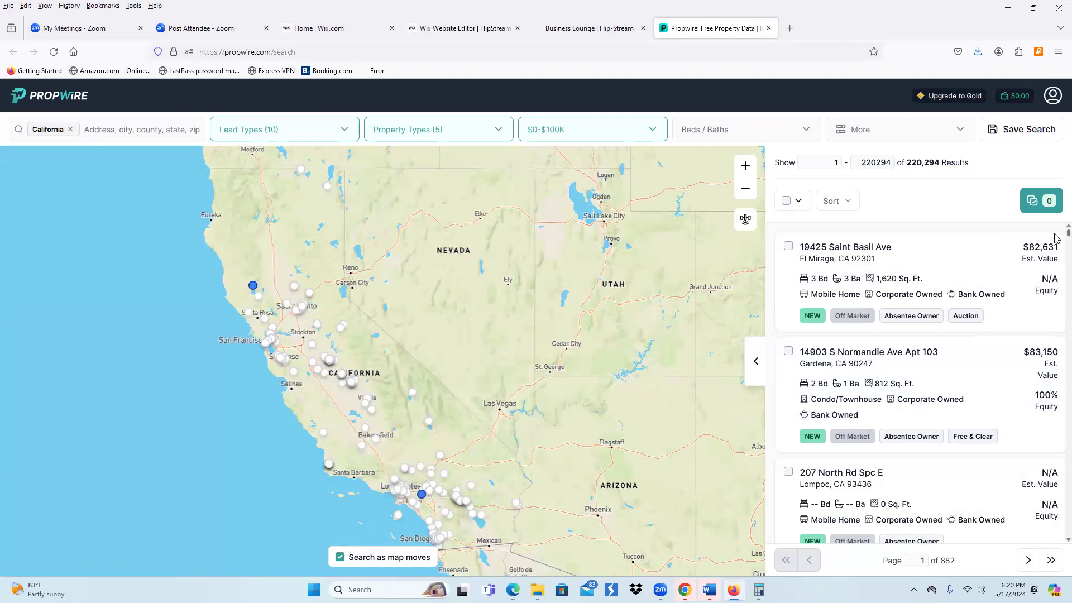
# Step: Look through the California search results, comparing property types, estimated values, equity and lead tags
pyautogui.scroll(-10, 1057, 240)
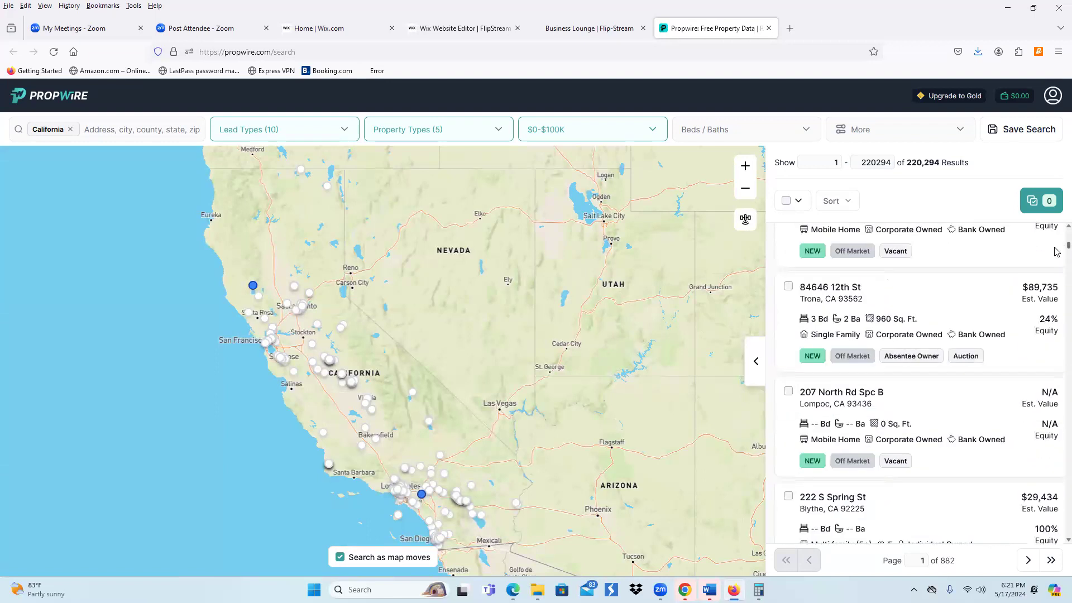
pyautogui.scroll(-15, 1057, 254)
pyautogui.scroll(-6, 1057, 262)
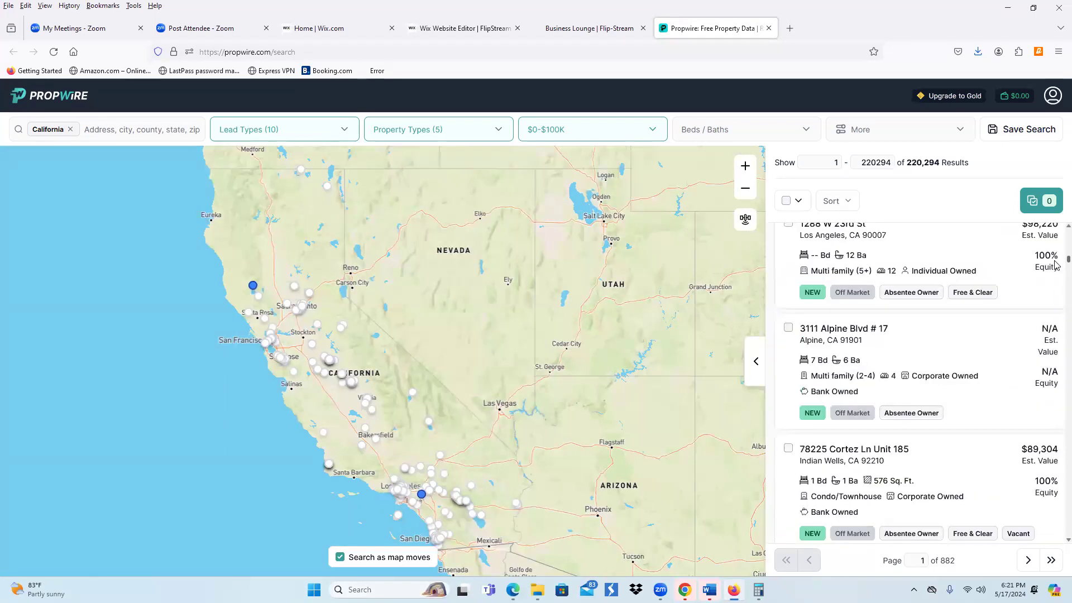
pyautogui.scroll(-6, 1056, 265)
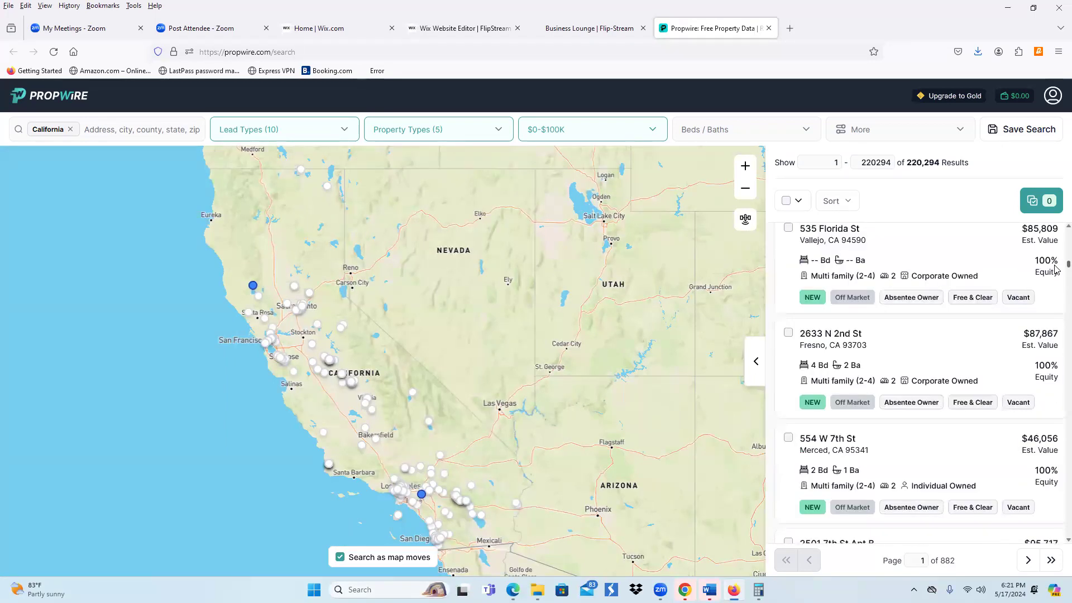
pyautogui.scroll(-6, 1055, 270)
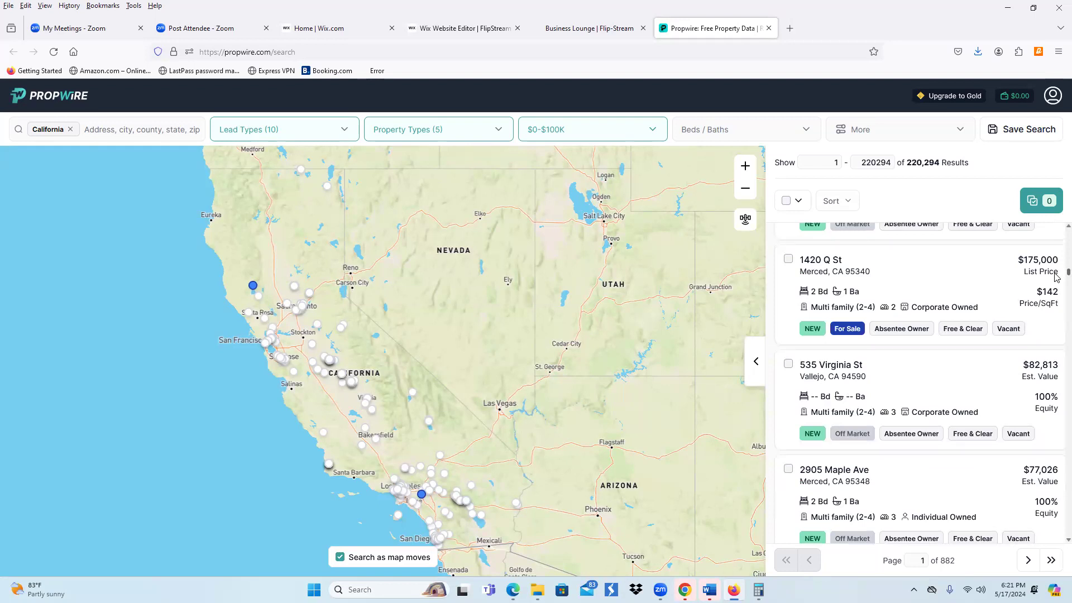
pyautogui.scroll(-6, 1057, 278)
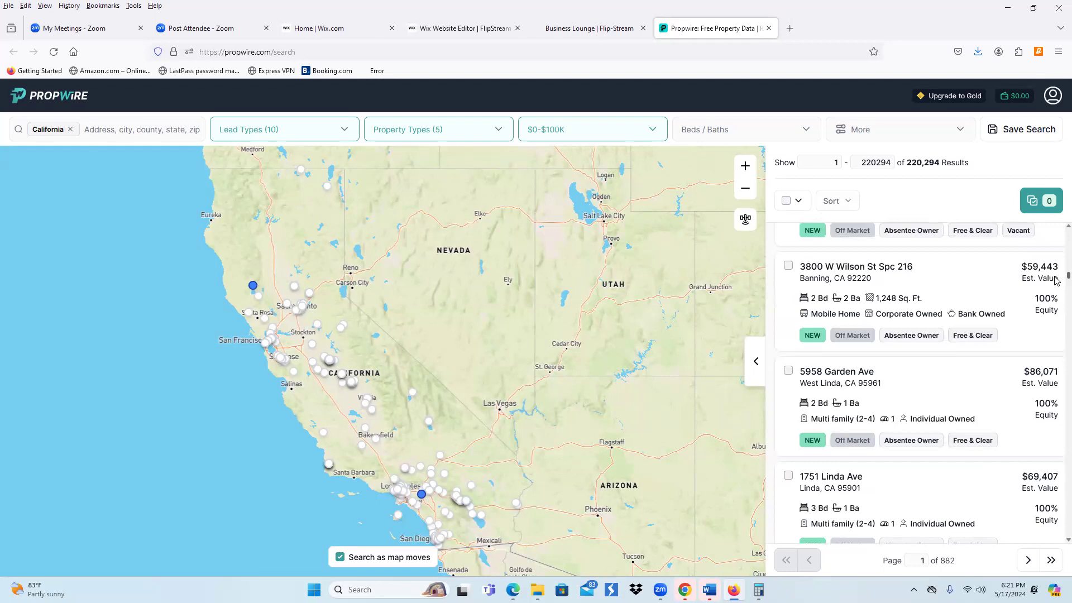
pyautogui.scroll(-1, 1057, 281)
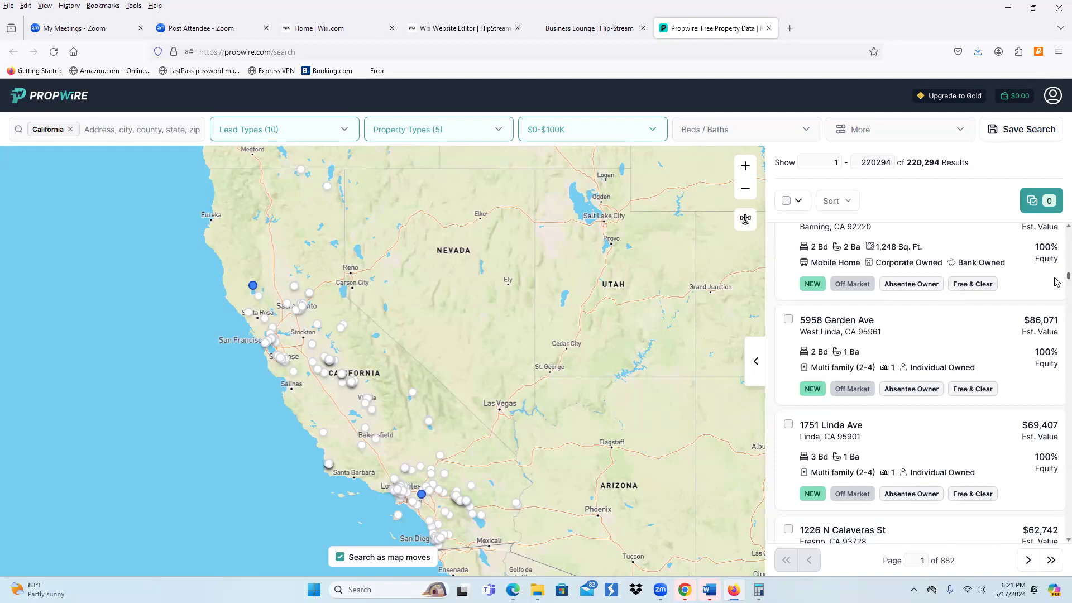
pyautogui.scroll(-20, 1057, 282)
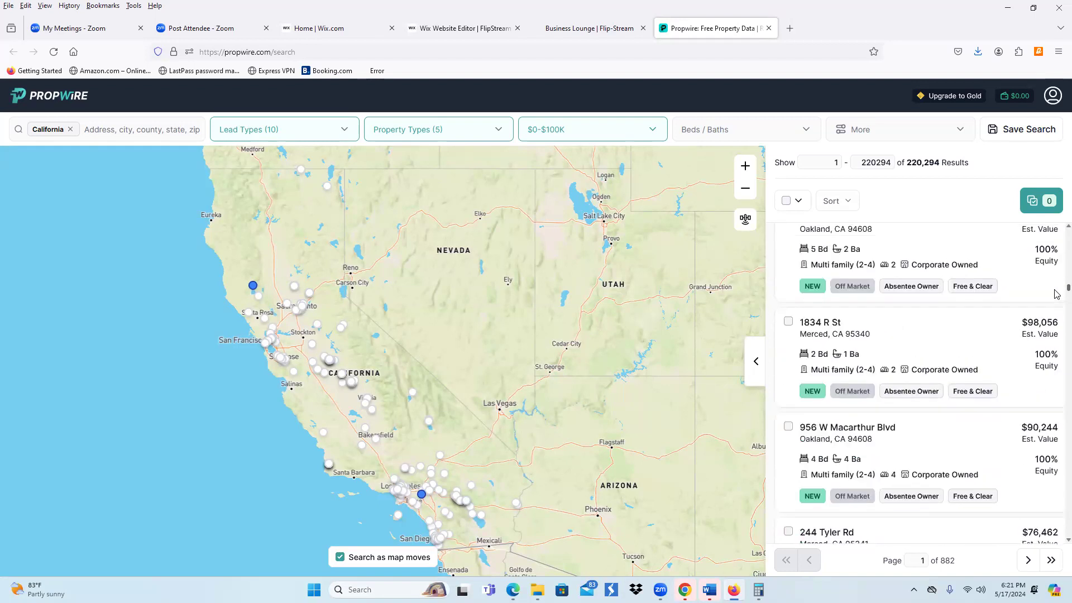
pyautogui.scroll(-12, 1056, 296)
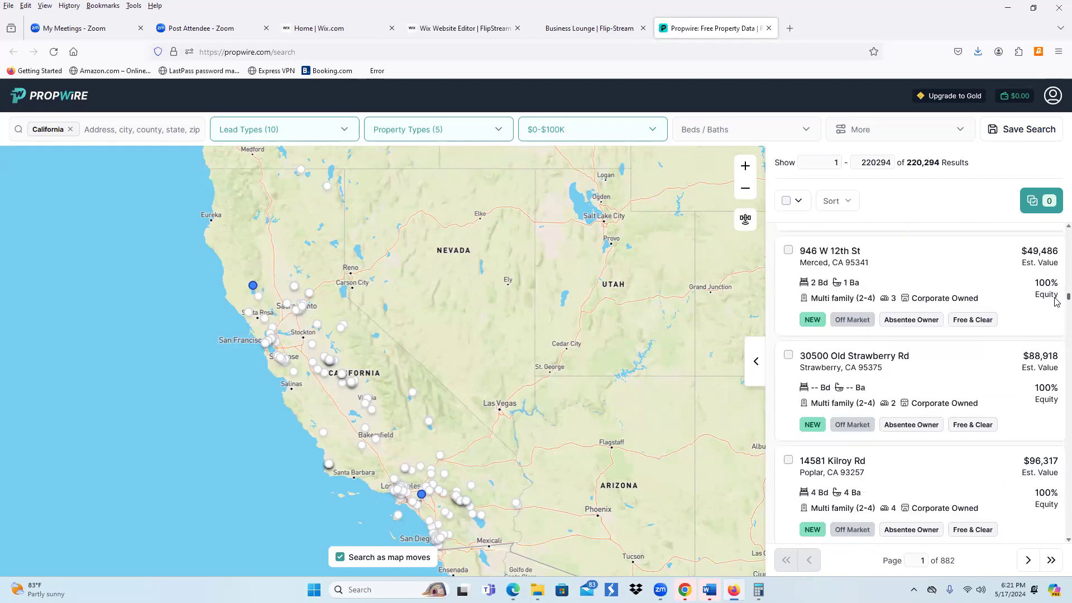
# Step: Open the $49,486 multi-family listing in Merced and review its mortgage and equity, public facts and tax information
pyautogui.moveTo(898, 288)
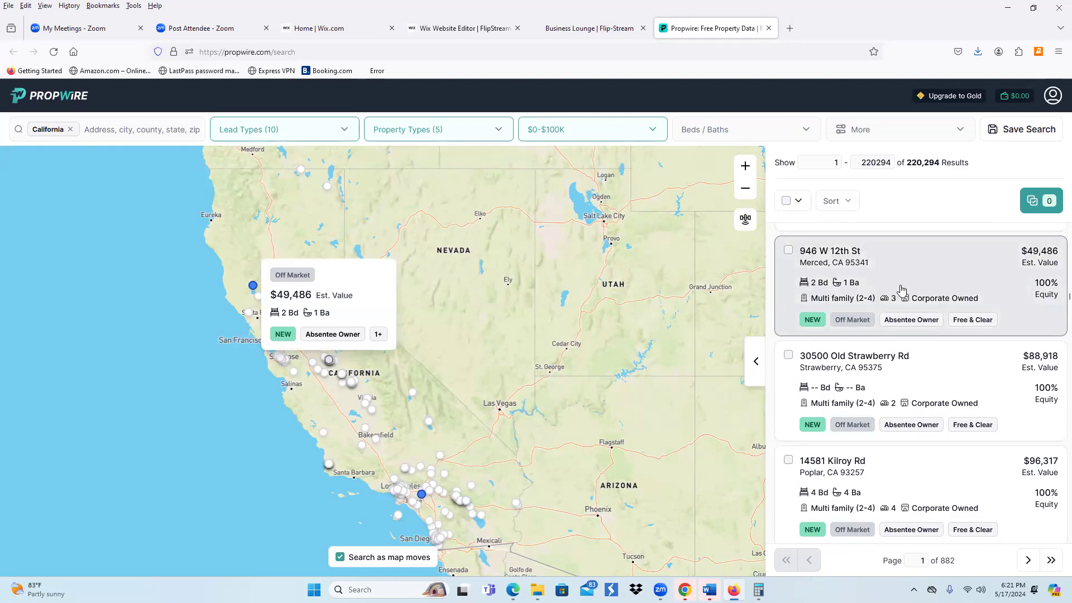
pyautogui.click(900, 288)
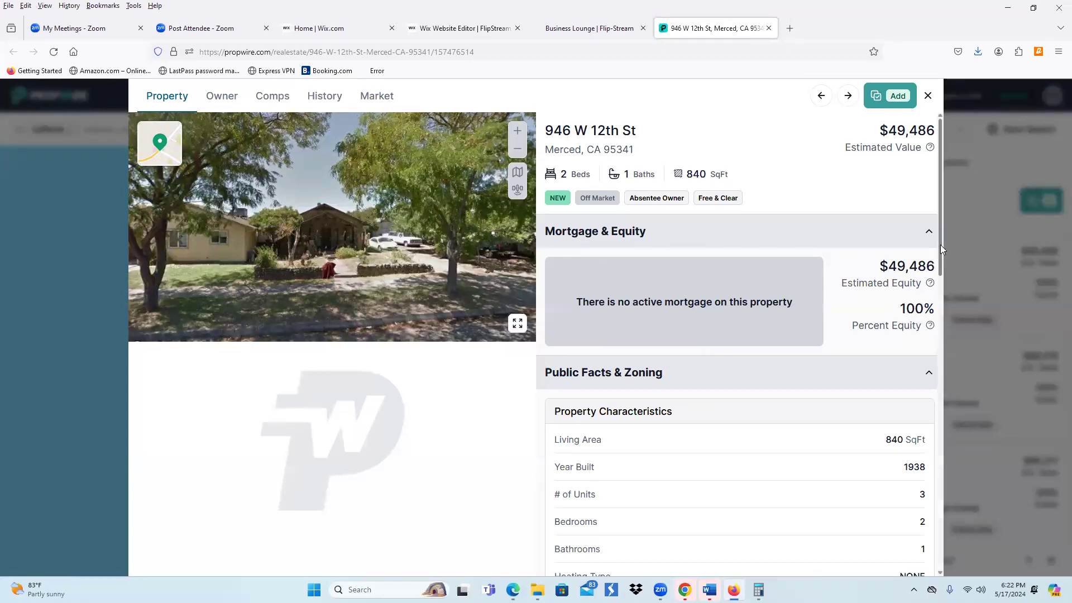
pyautogui.moveTo(943, 250); pyautogui.dragTo(950, 224)
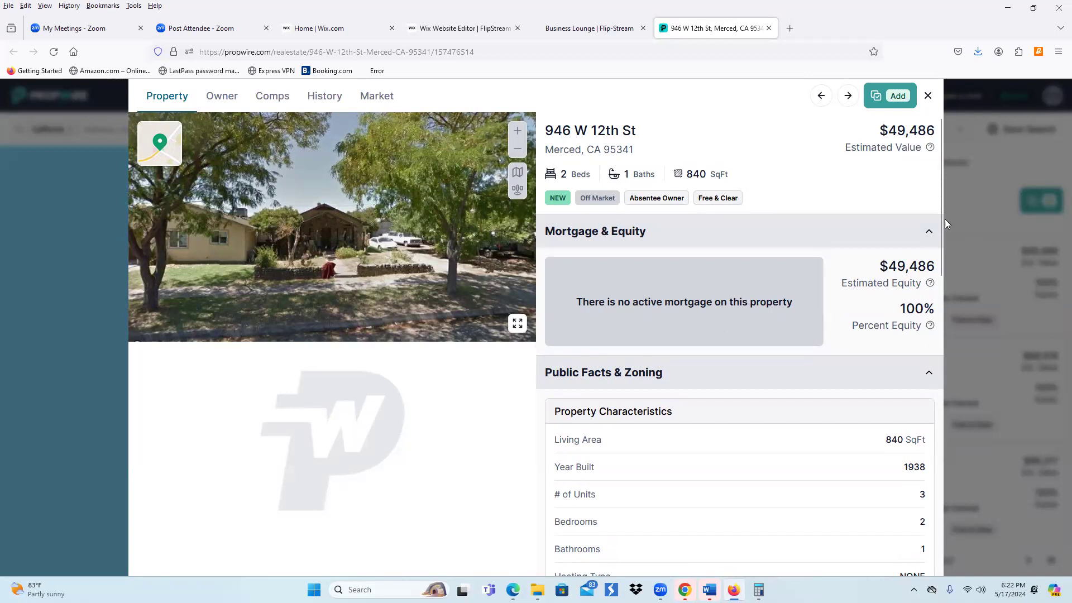
pyautogui.moveTo(939, 227); pyautogui.dragTo(944, 509)
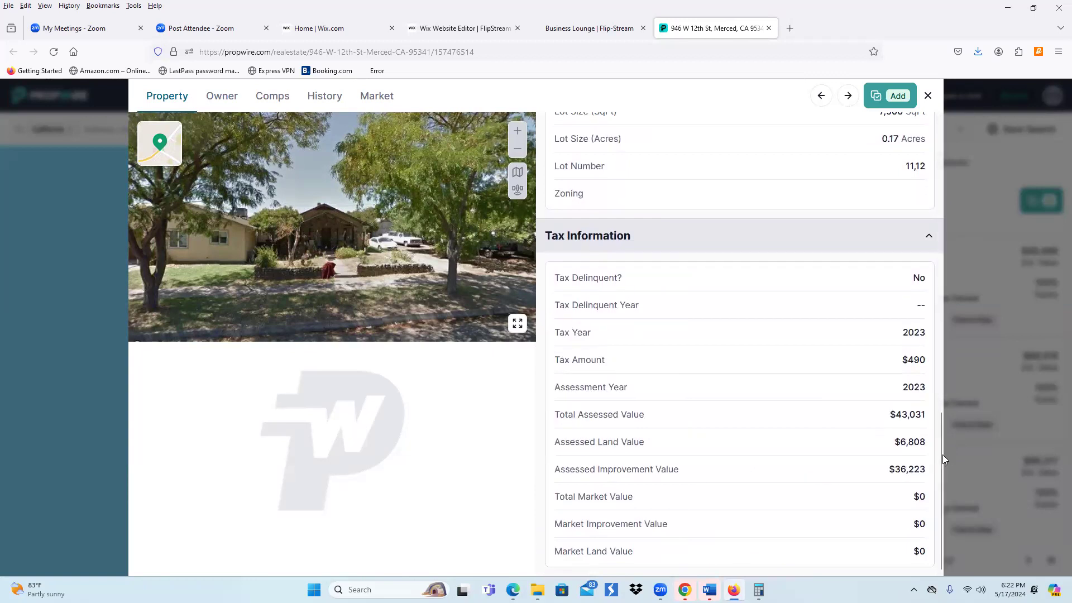
pyautogui.moveTo(954, 443); pyautogui.dragTo(960, 137)
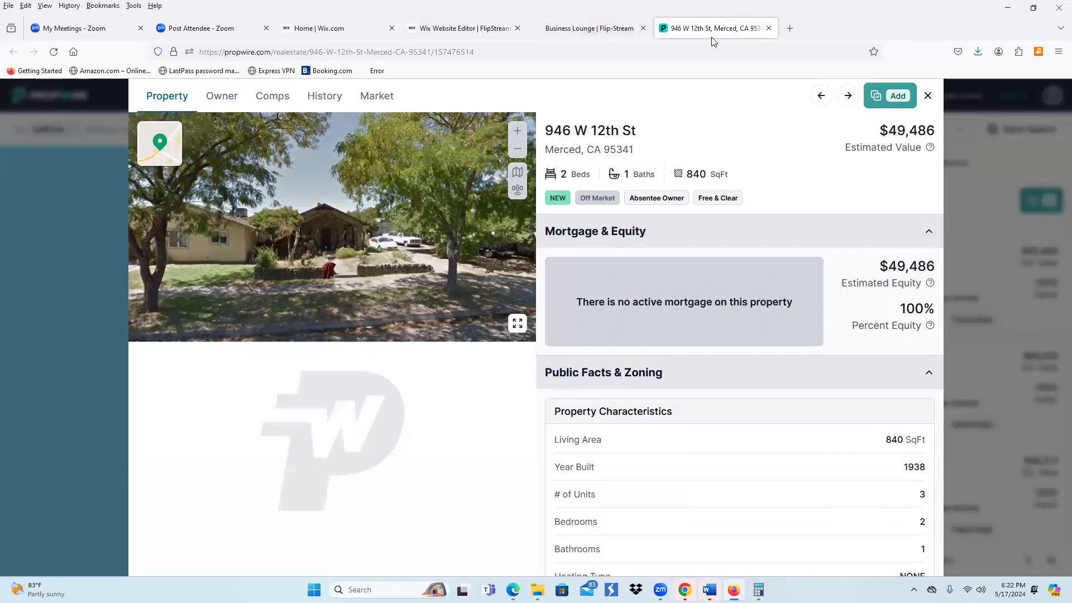
# Step: Close the property page and go to the Evaluate Properties section of the Flip-Stream Business Lounge
pyautogui.click(769, 29)
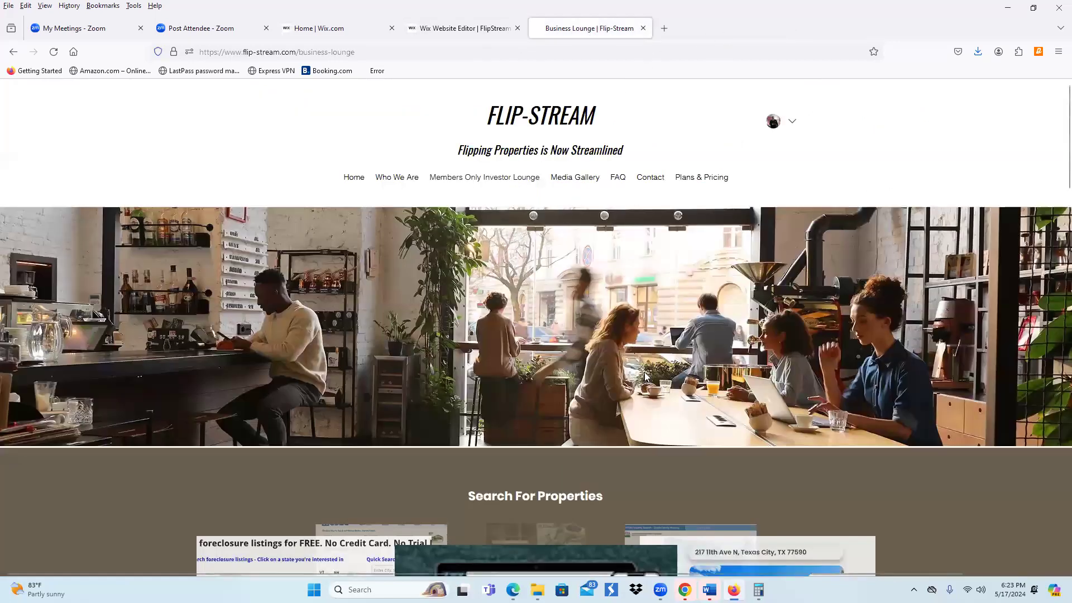
pyautogui.scroll(-1, 652, 406)
pyautogui.scroll(-4, 651, 405)
pyautogui.scroll(-4, 651, 405)
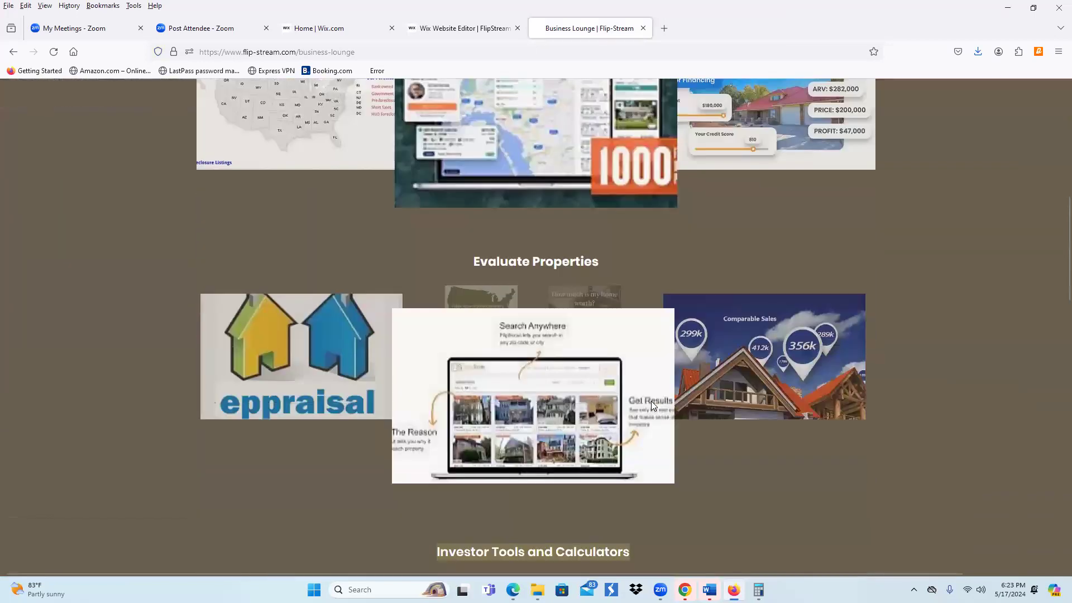
# Step: Bring Public Records Online Directory to the front of the Evaluate Properties gallery and open its linked website
pyautogui.click(784, 362)
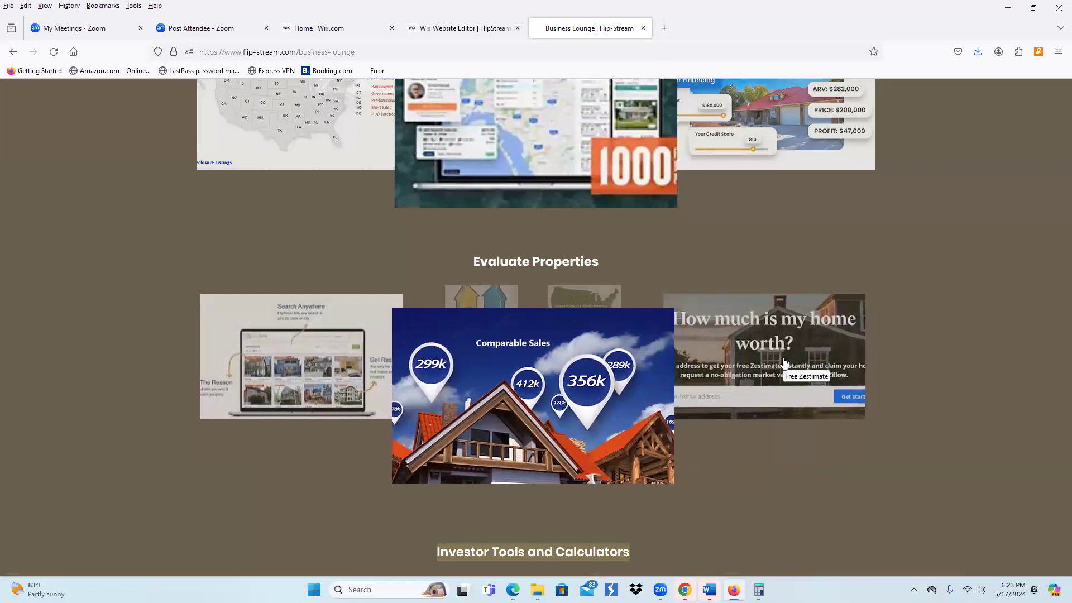
pyautogui.click(782, 364)
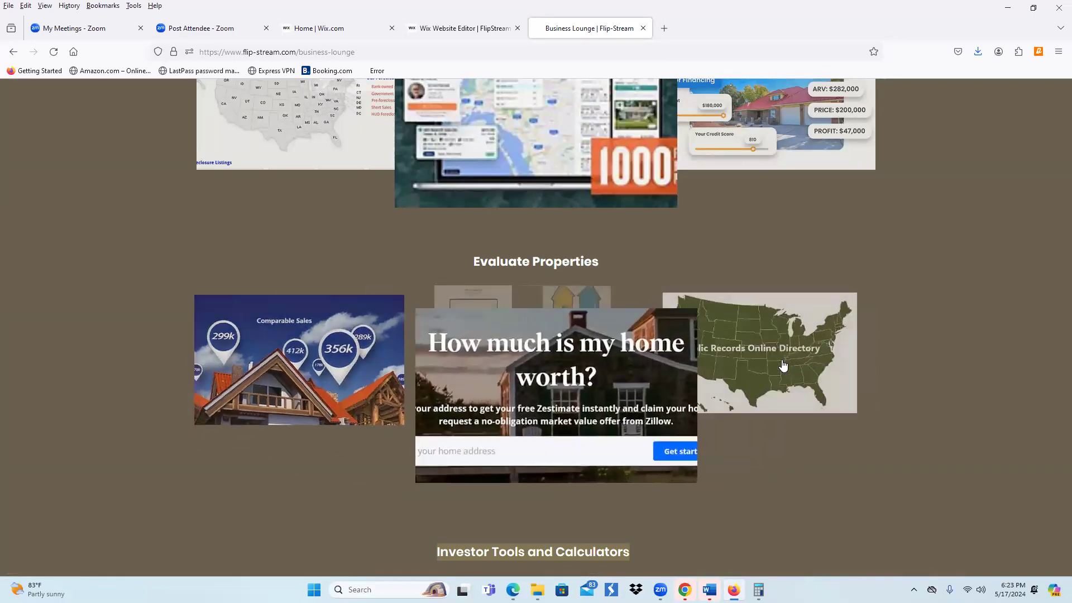
pyautogui.click(783, 364)
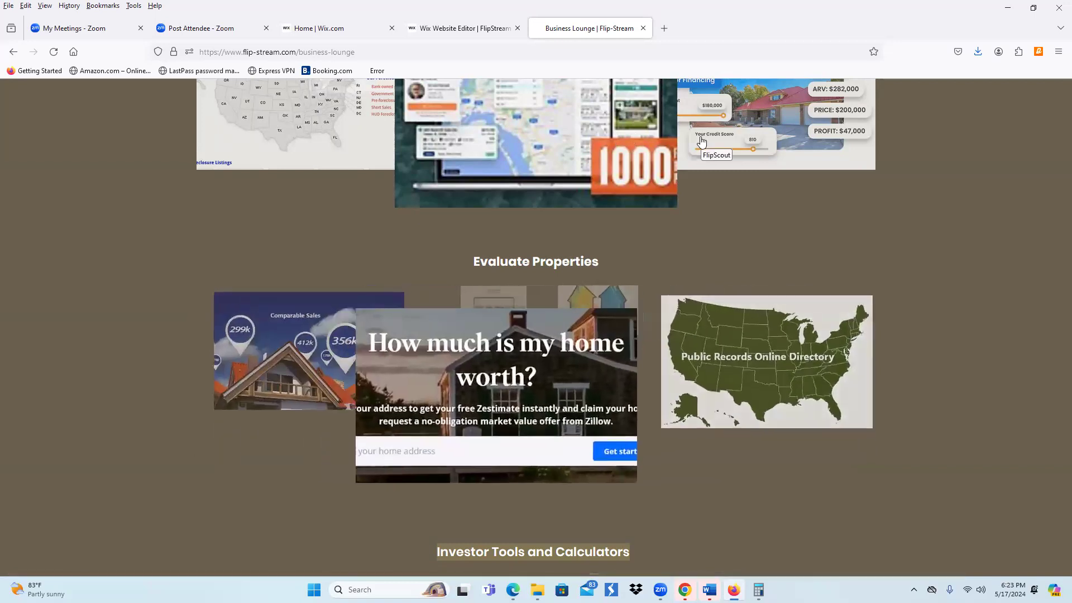
pyautogui.click(805, 340)
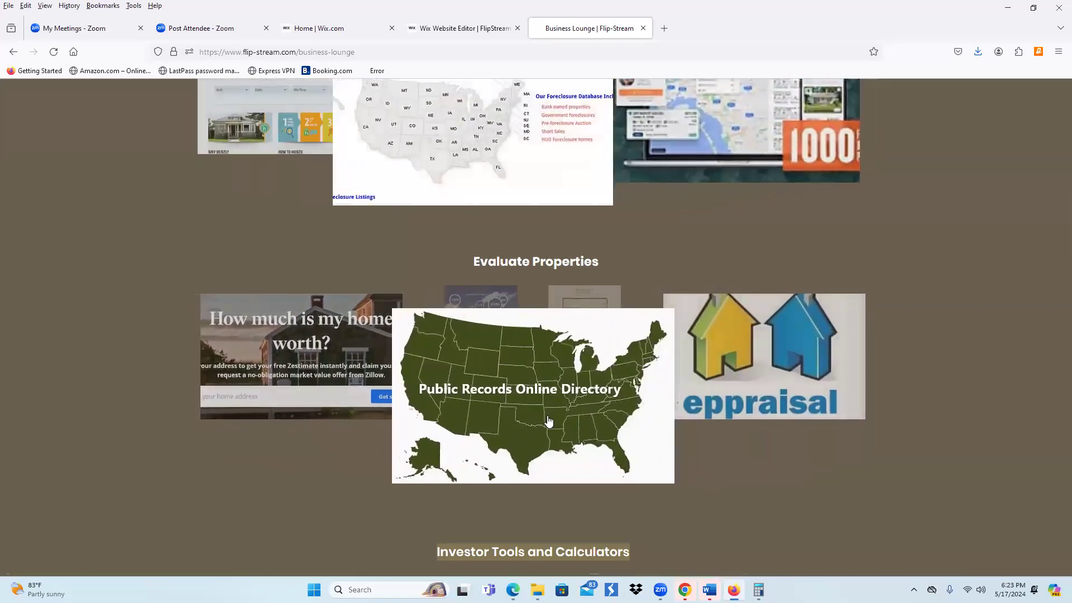
pyautogui.click(517, 412)
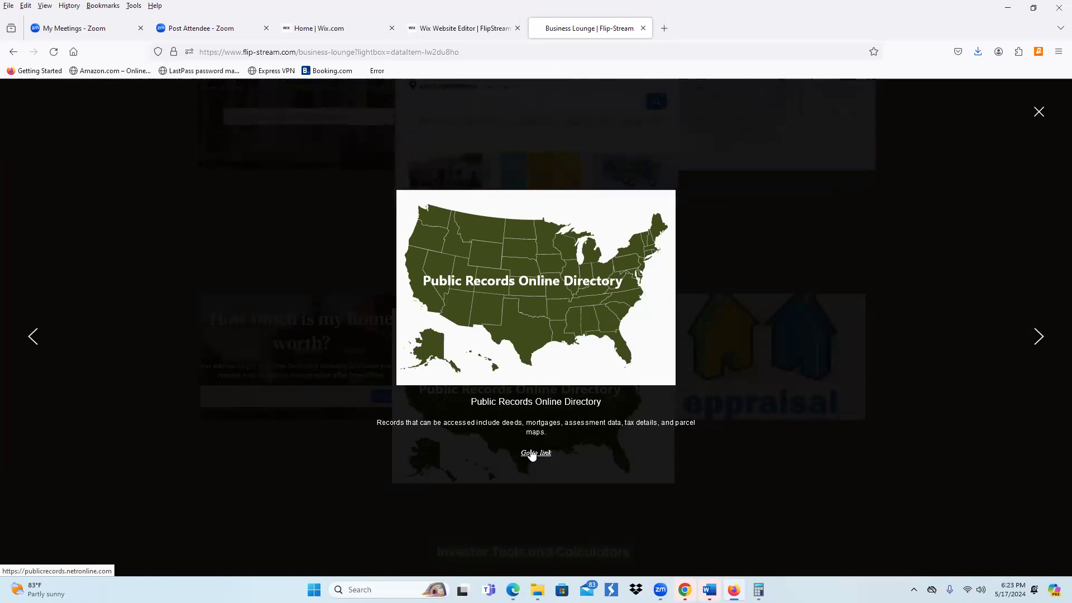
pyautogui.click(532, 454)
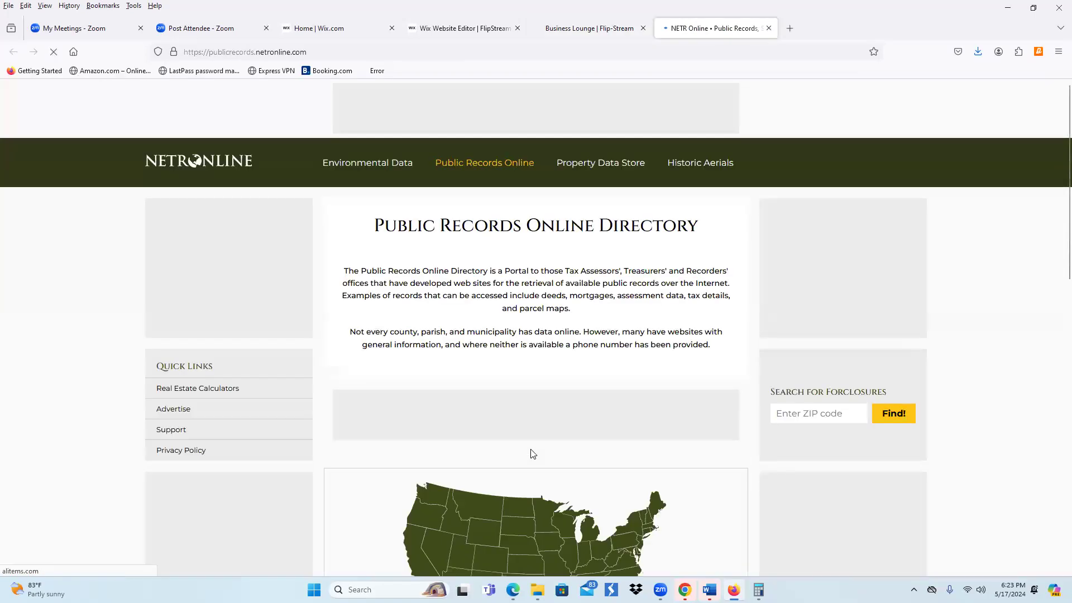
# Step: Open the Florida public records page from the directory's map of states
pyautogui.scroll(-2, 955, 314)
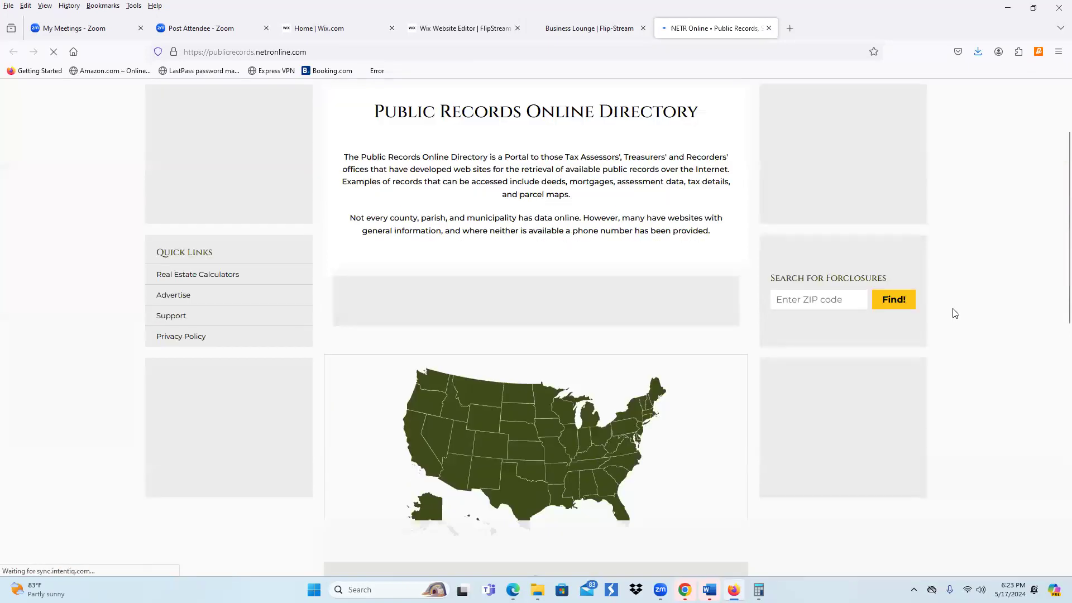
pyautogui.scroll(-2, 955, 313)
pyautogui.scroll(-2, 955, 316)
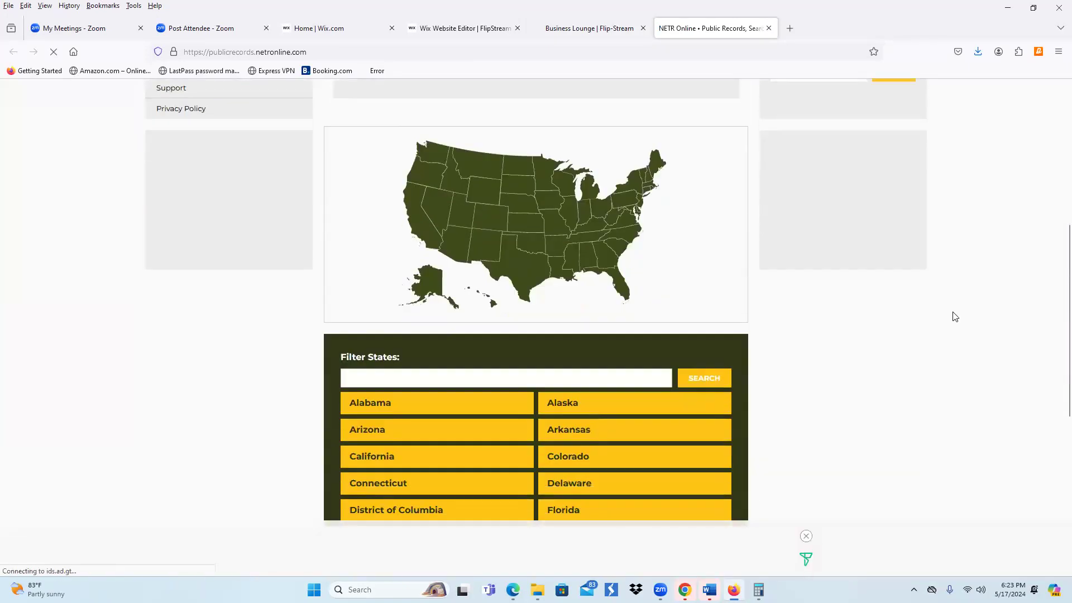
pyautogui.scroll(-2, 446, 323)
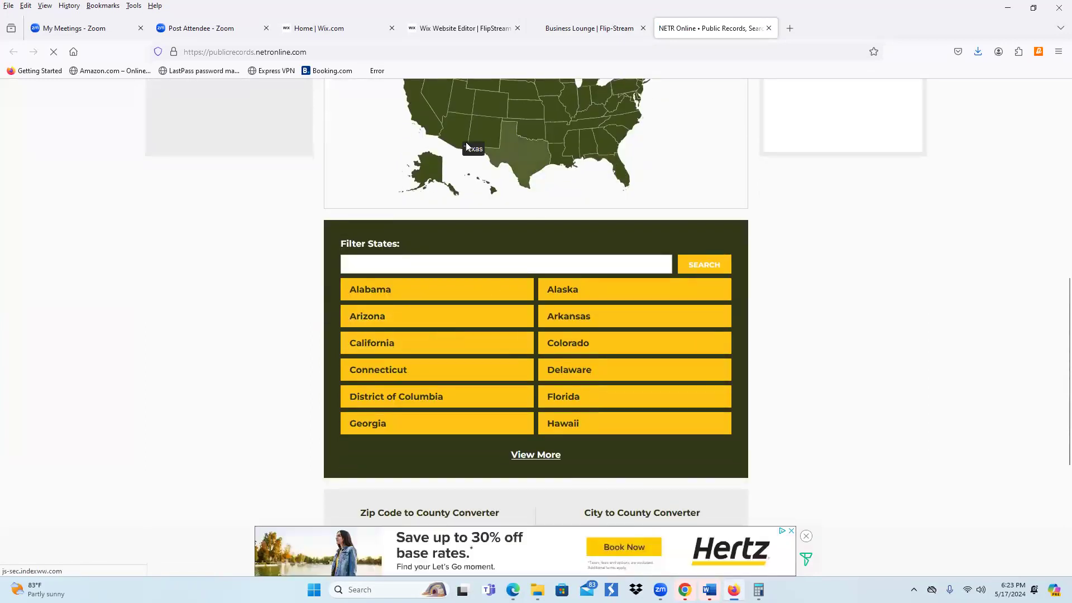
pyautogui.click(620, 171)
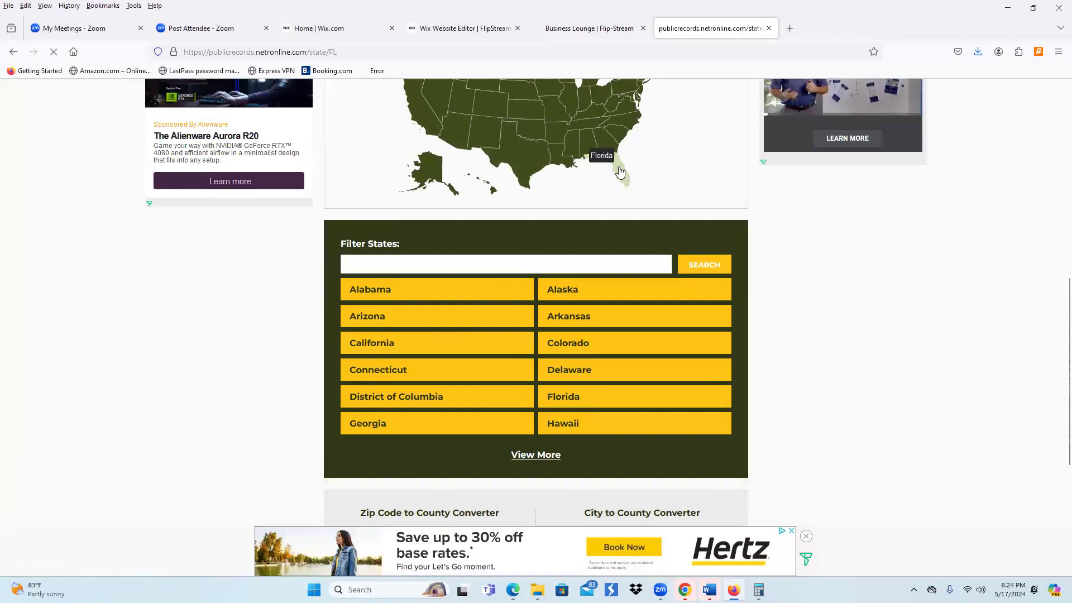
# Step: Expand the Florida county list to show more counties and look through it
pyautogui.scroll(-3, 606, 218)
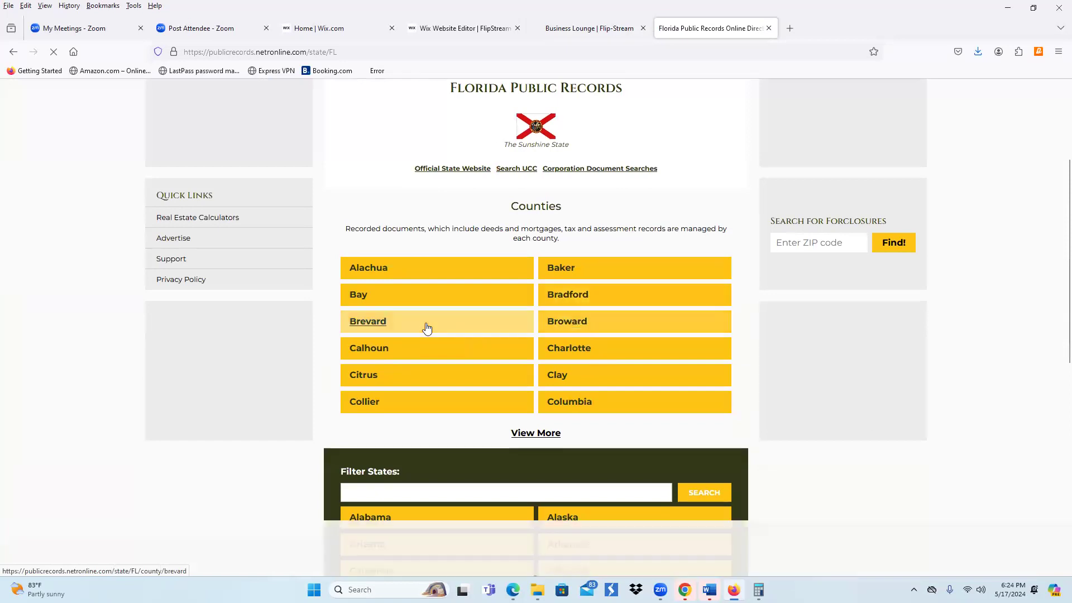
pyautogui.click(533, 435)
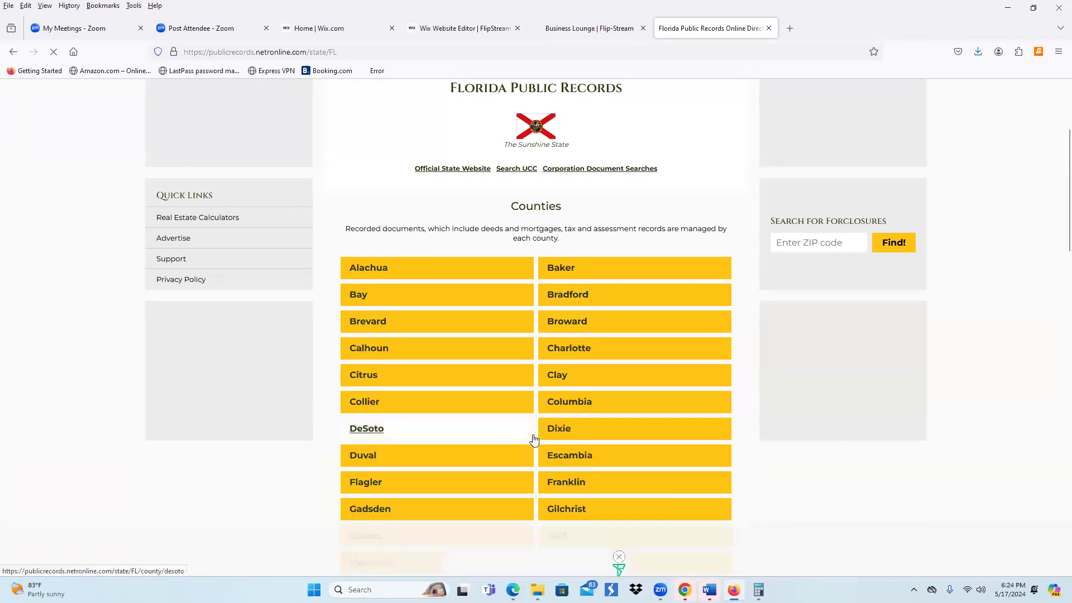
pyautogui.scroll(-2, 545, 431)
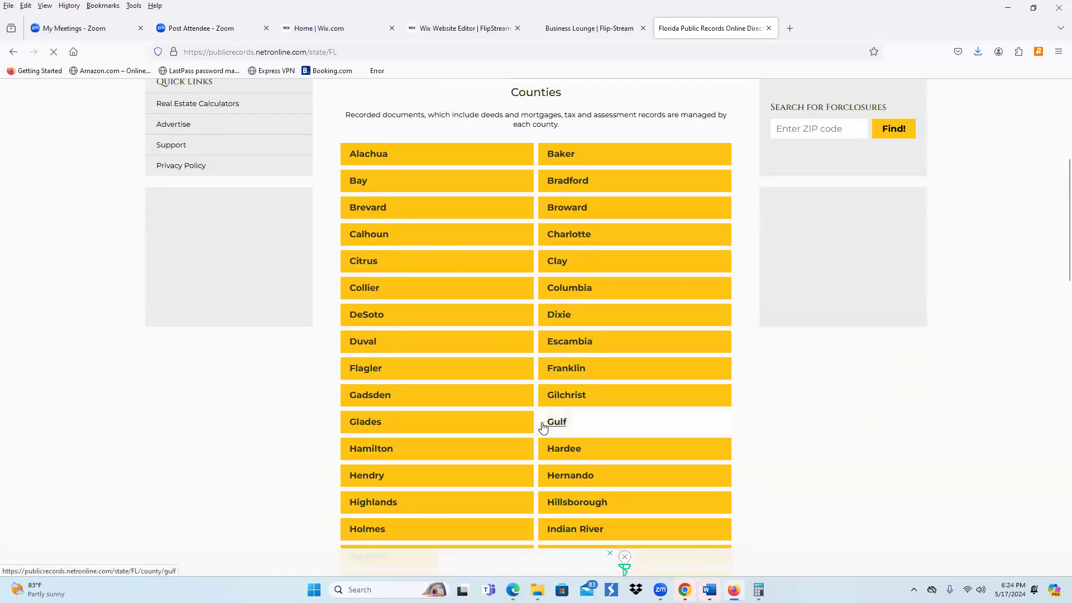
# Step: Open the Leon County records page from the Florida county list and go to the Leon Tax Collector's online data
pyautogui.scroll(-3, 562, 289)
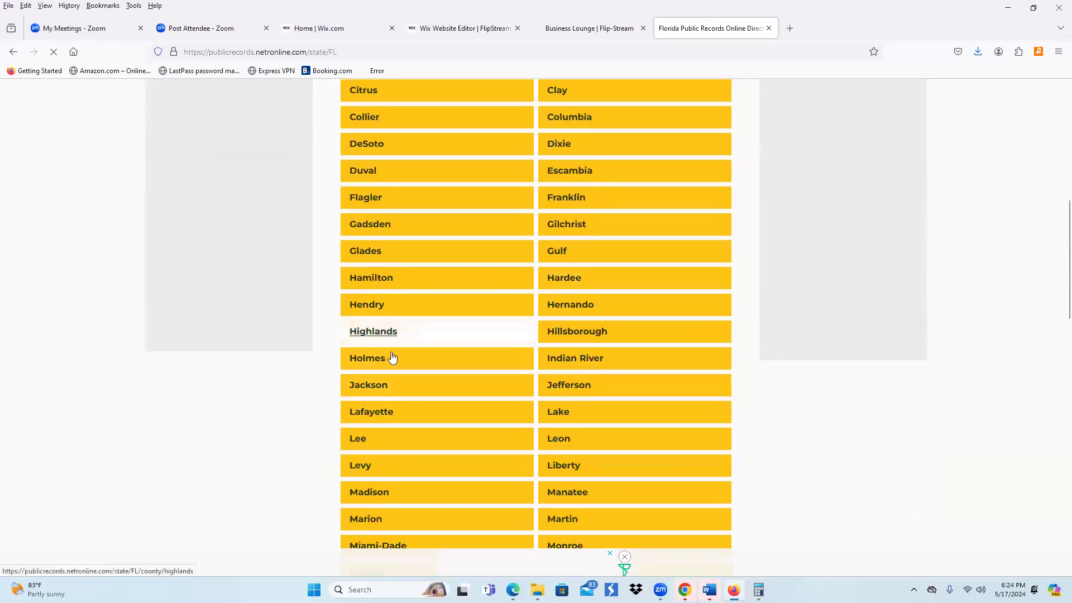
pyautogui.click(559, 440)
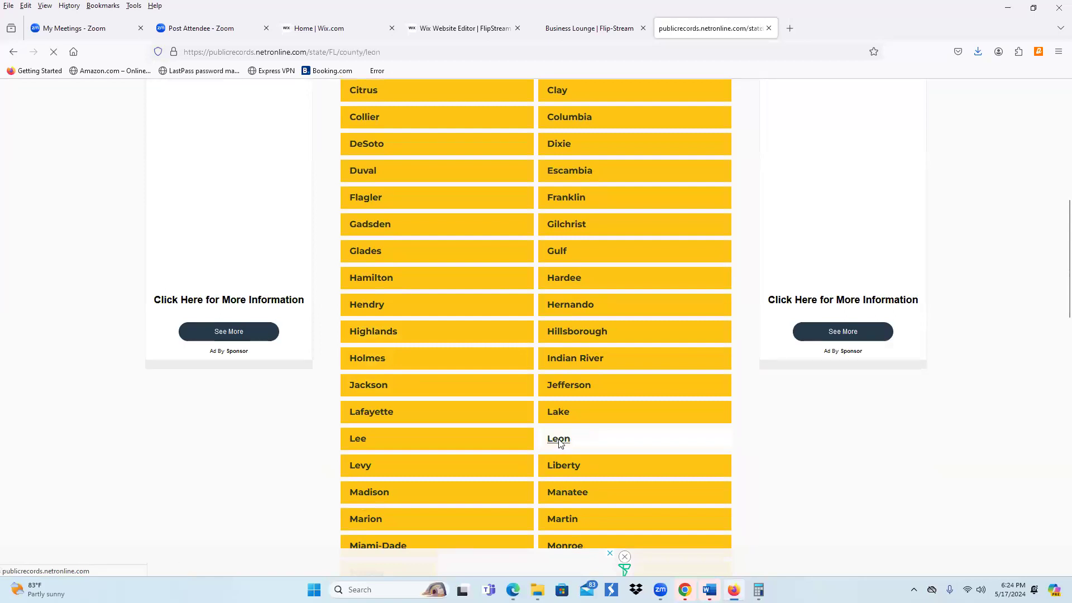
pyautogui.scroll(-2, 491, 383)
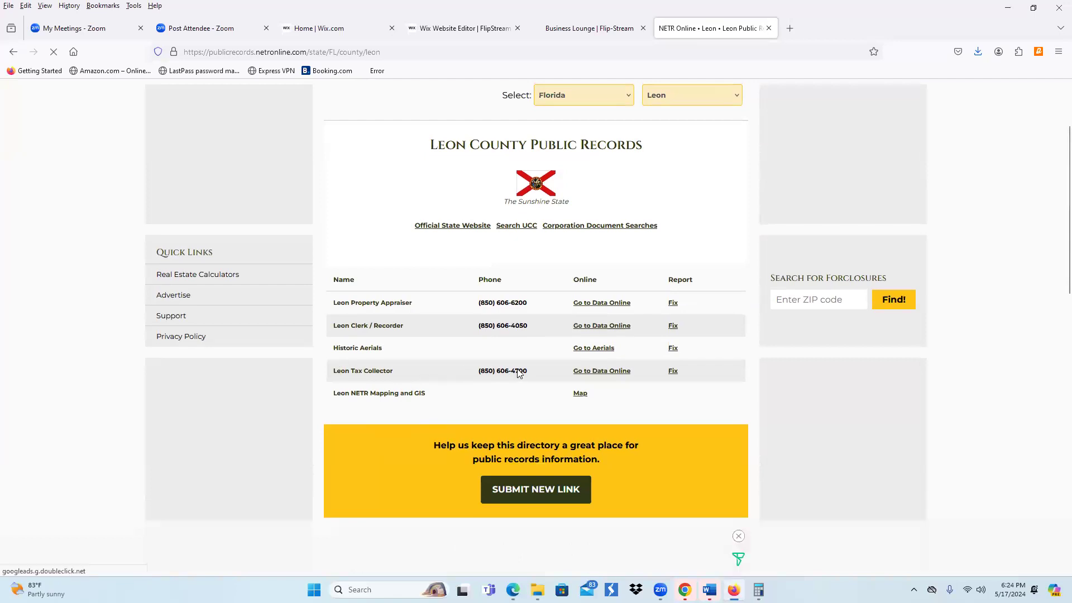
pyautogui.click(601, 375)
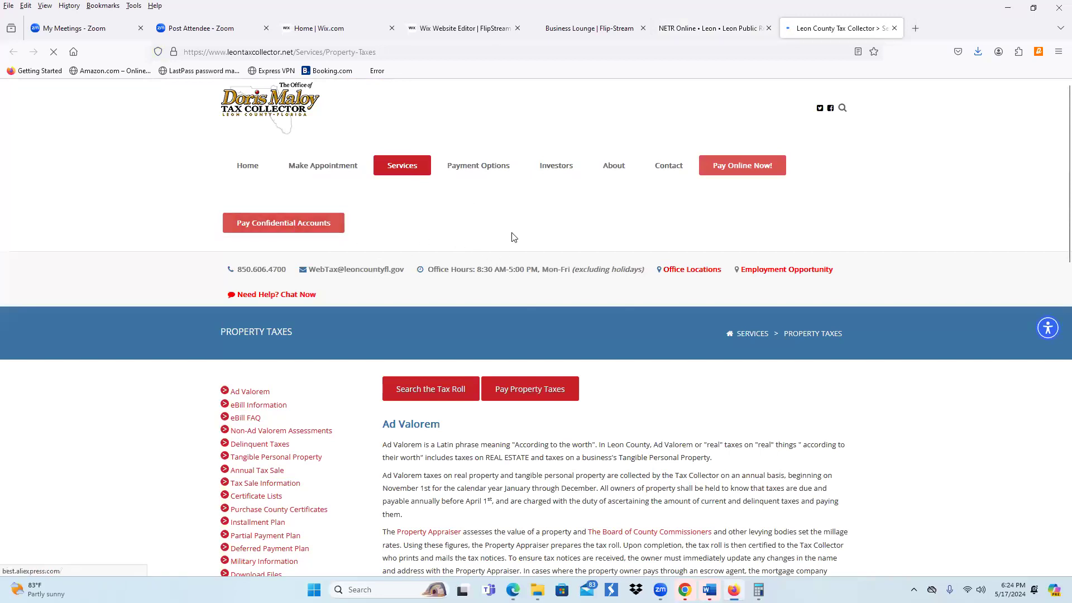
# Step: Open the tax collector's Property Taxes service page and enter the tax roll search, agreeing to the search disclaimer
pyautogui.click(394, 168)
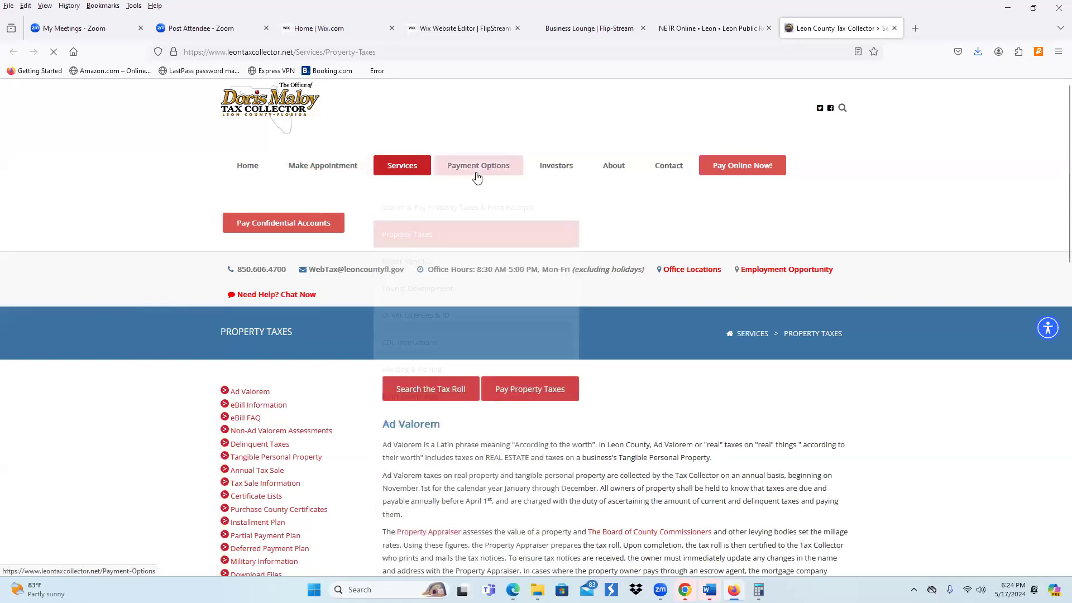
pyautogui.moveTo(565, 182)
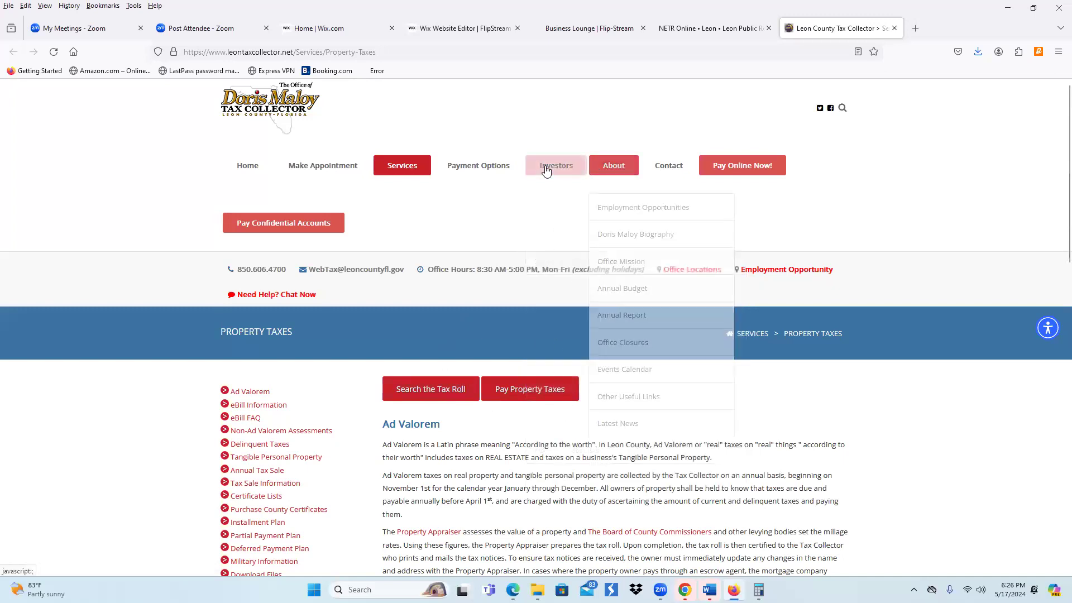
pyautogui.moveTo(552, 168)
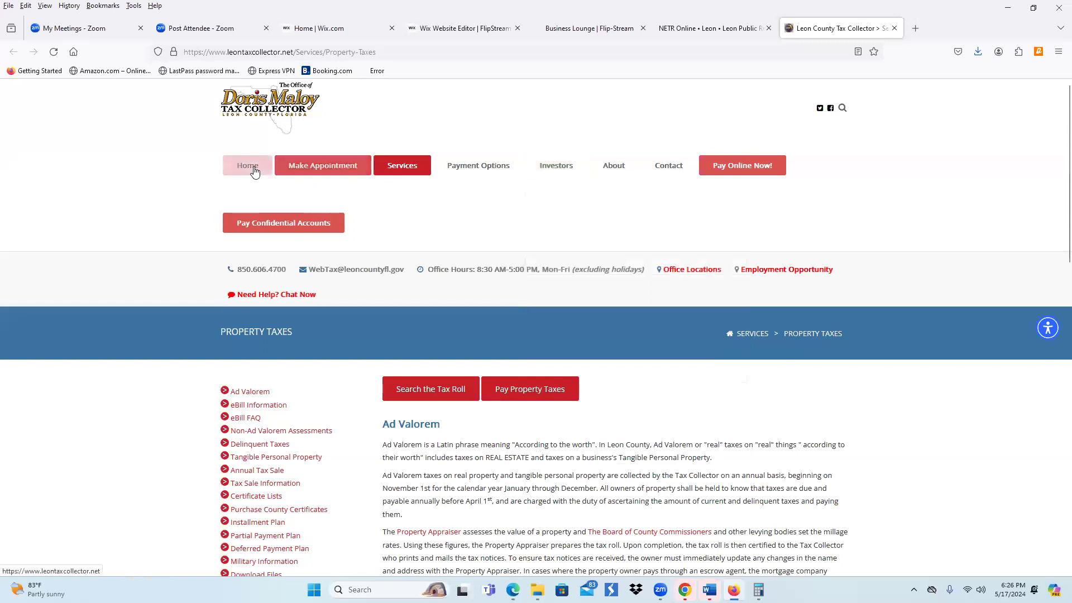
pyautogui.moveTo(390, 172)
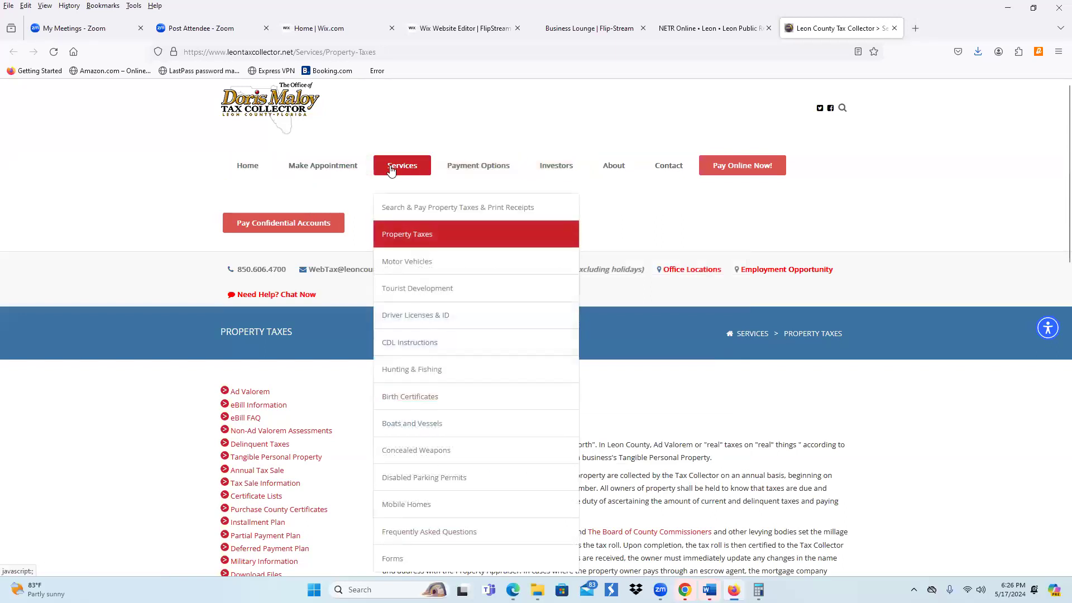
pyautogui.click(398, 241)
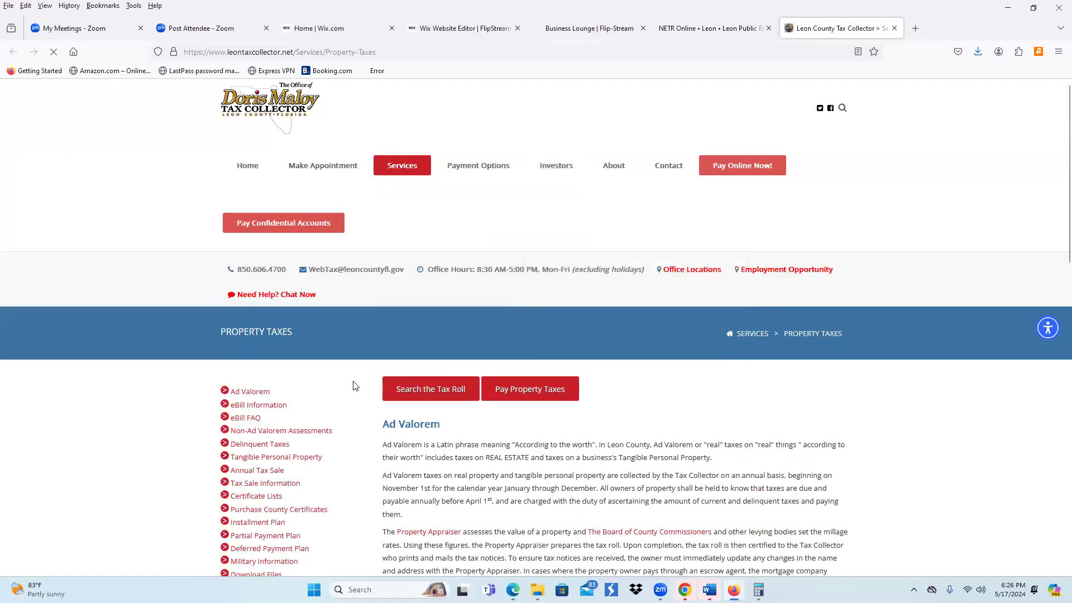
pyautogui.click(434, 389)
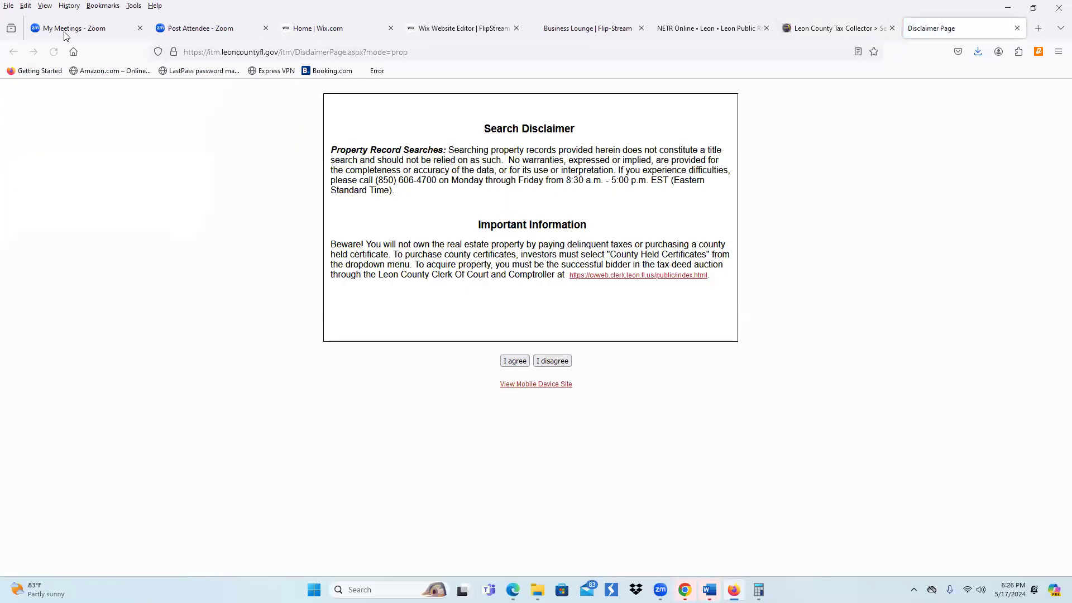
pyautogui.click(517, 363)
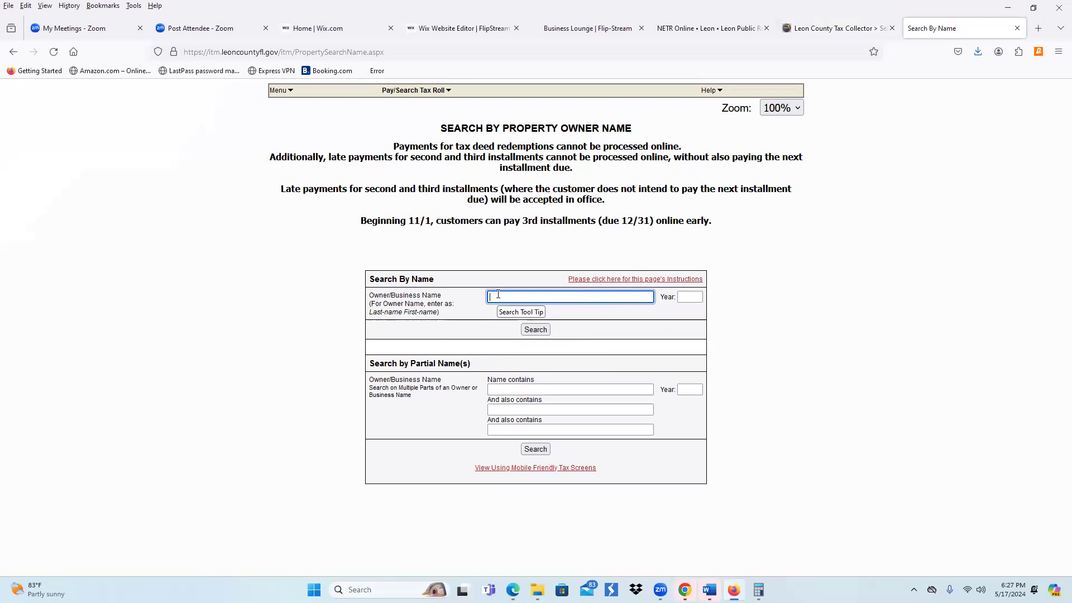
# Step: Search the tax roll by owner name, filling in the property owner's full name from the suggested entry
pyautogui.write('b')
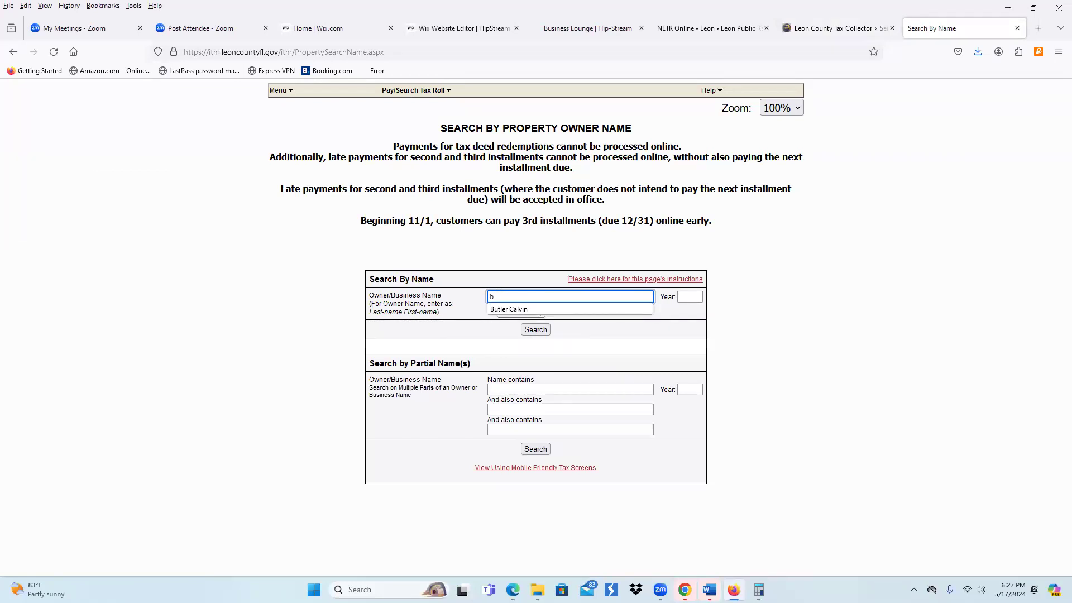
pyautogui.click(509, 309)
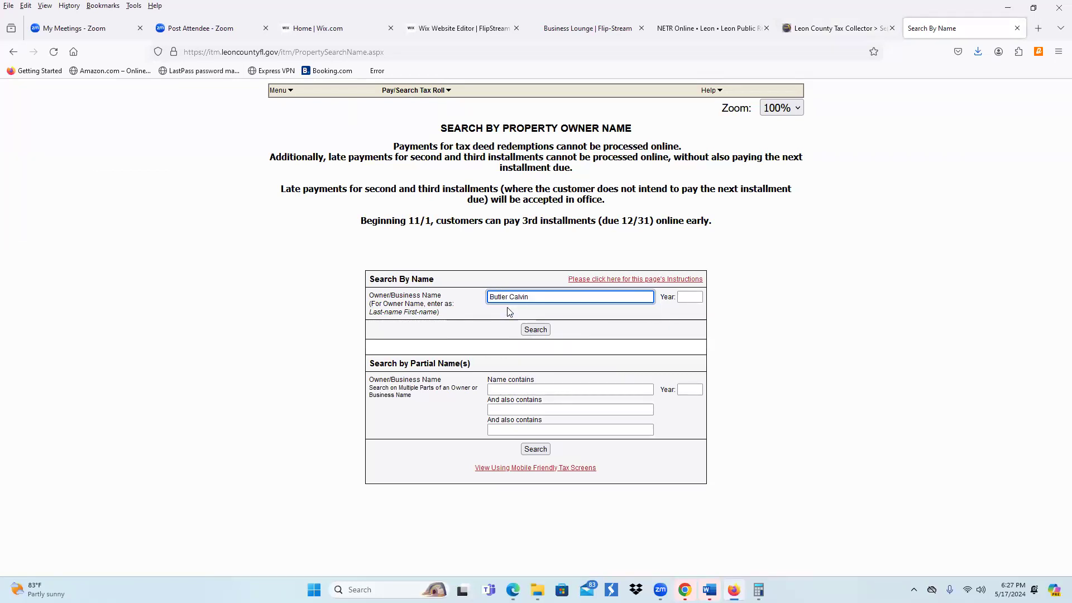
pyautogui.click(535, 331)
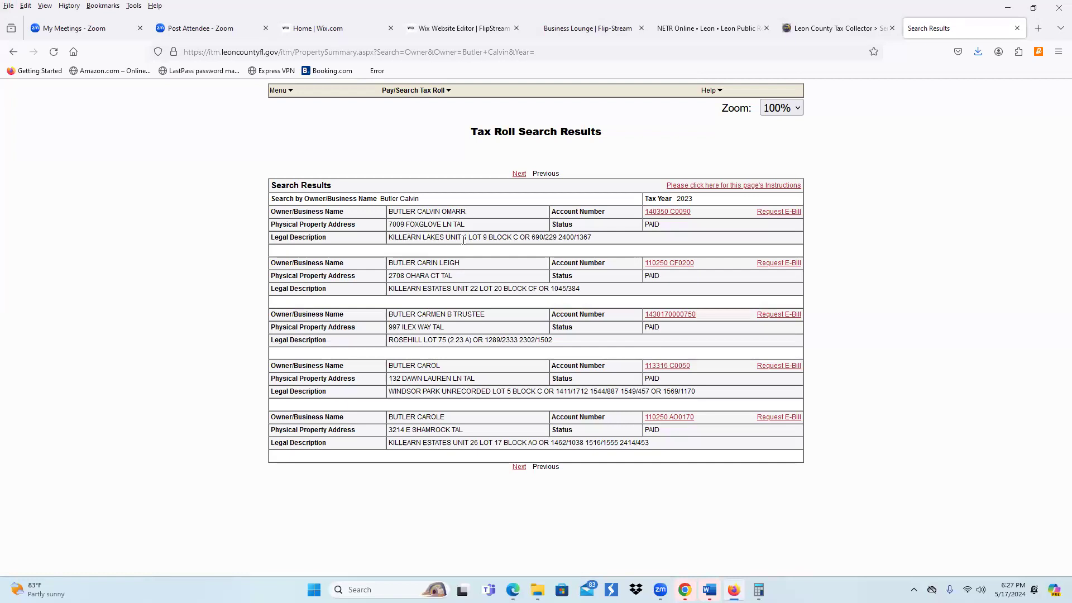
# Step: Open the first matching owner's tax account and review its payment history, property description, owner information and levied taxes
pyautogui.click(673, 217)
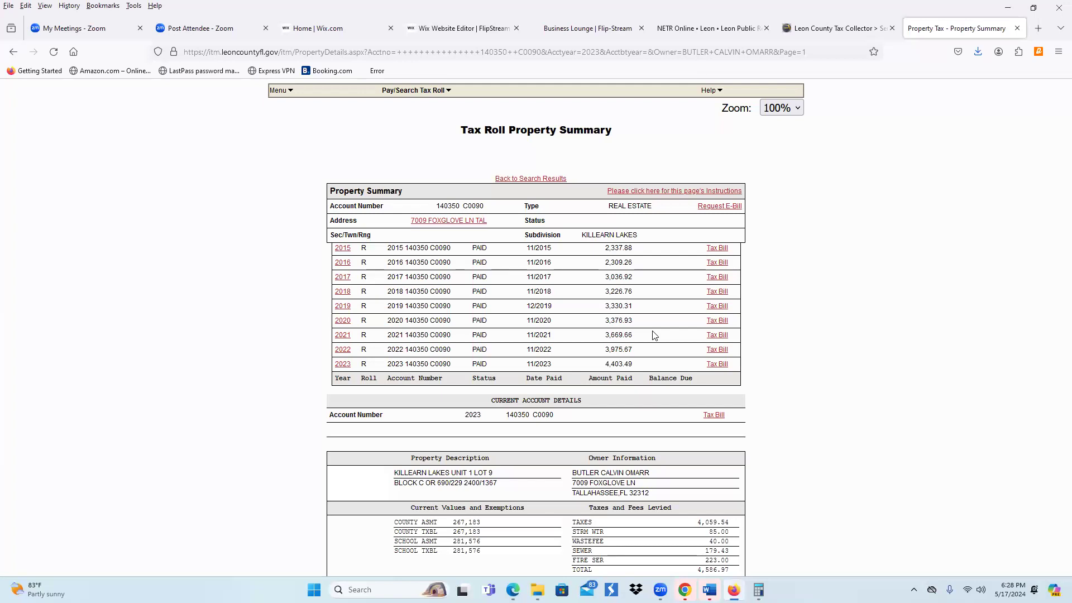
pyautogui.scroll(-2, 607, 335)
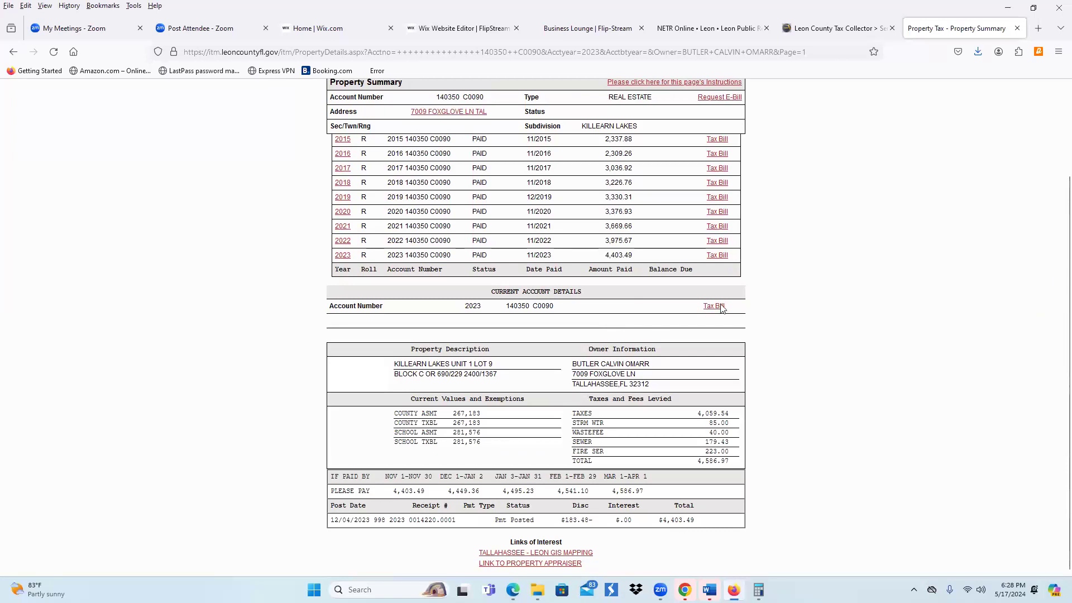
pyautogui.scroll(2, 652, 324)
pyautogui.scroll(2, 658, 321)
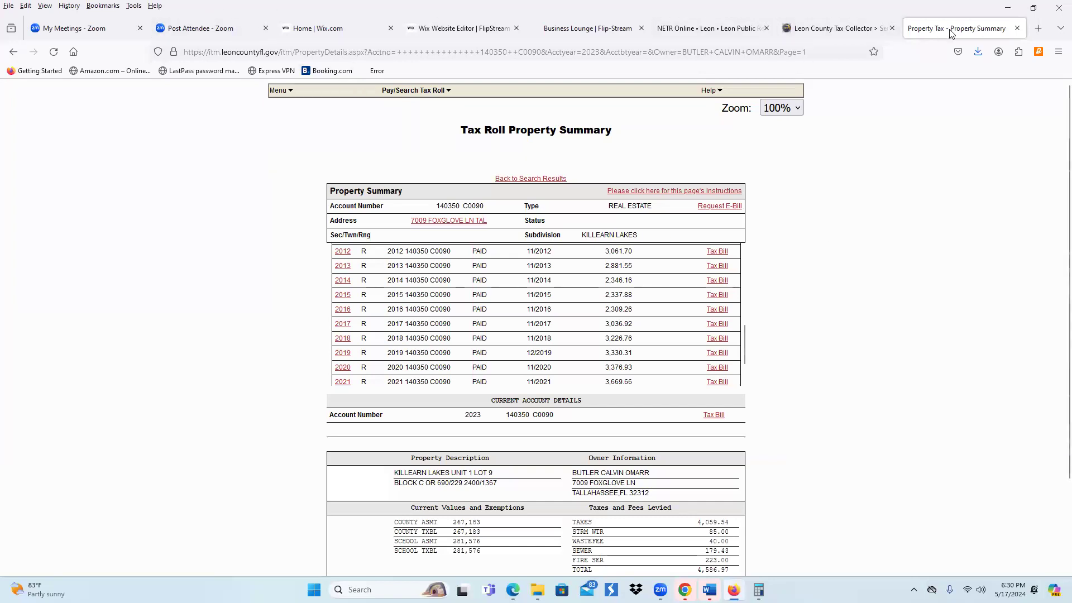
# Step: Close the property summary, tax collector and Leon County records pages to return to the Flip-Stream Business Lounge
pyautogui.click(1016, 28)
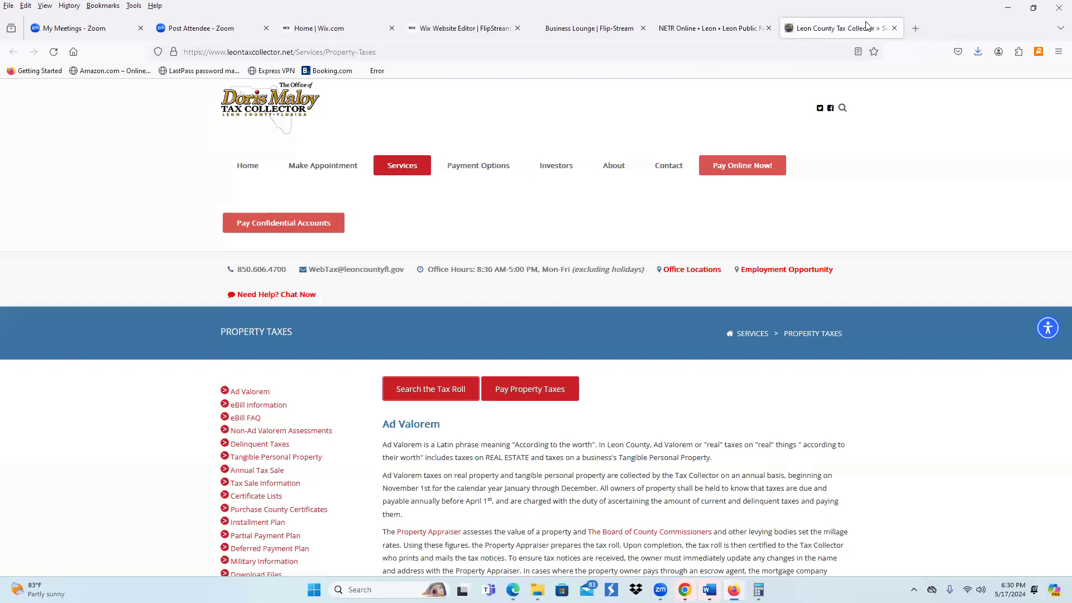
pyautogui.click(893, 28)
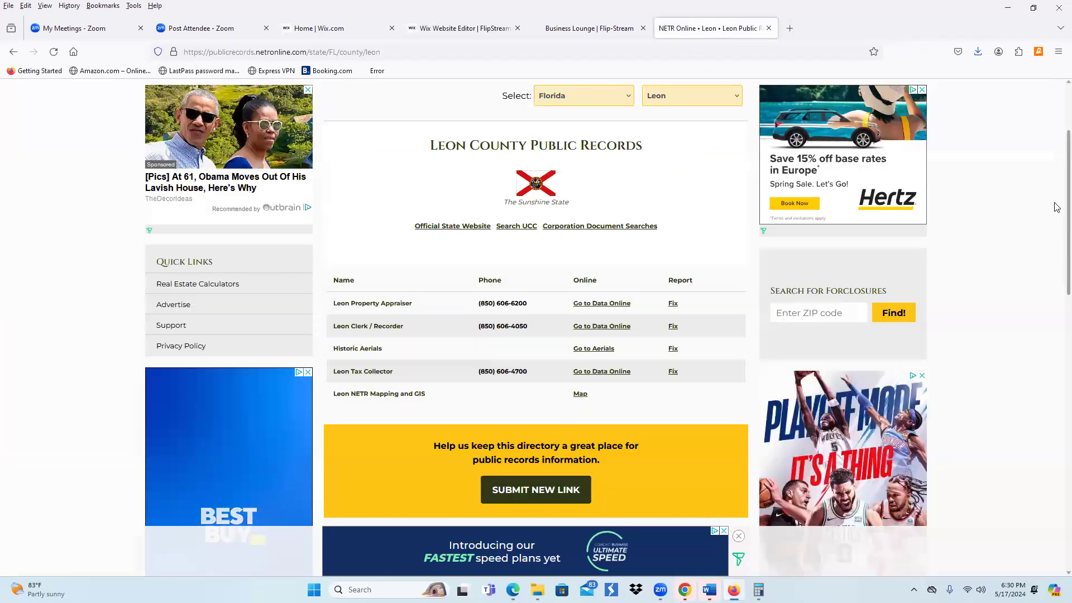
pyautogui.moveTo(1055, 273); pyautogui.dragTo(1054, 221)
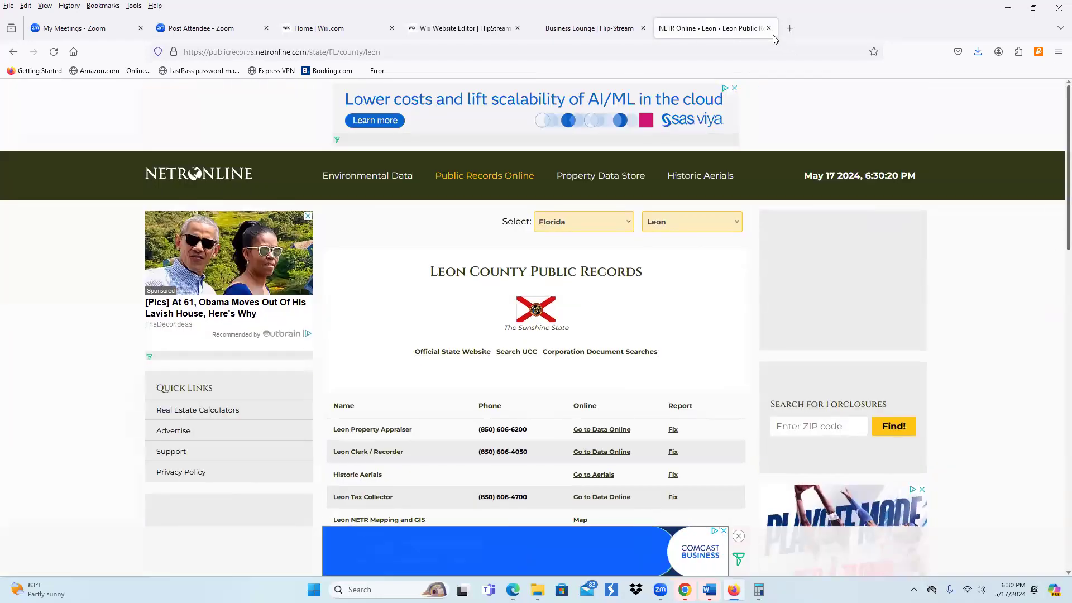
pyautogui.hotkey('ctrl', 'w')
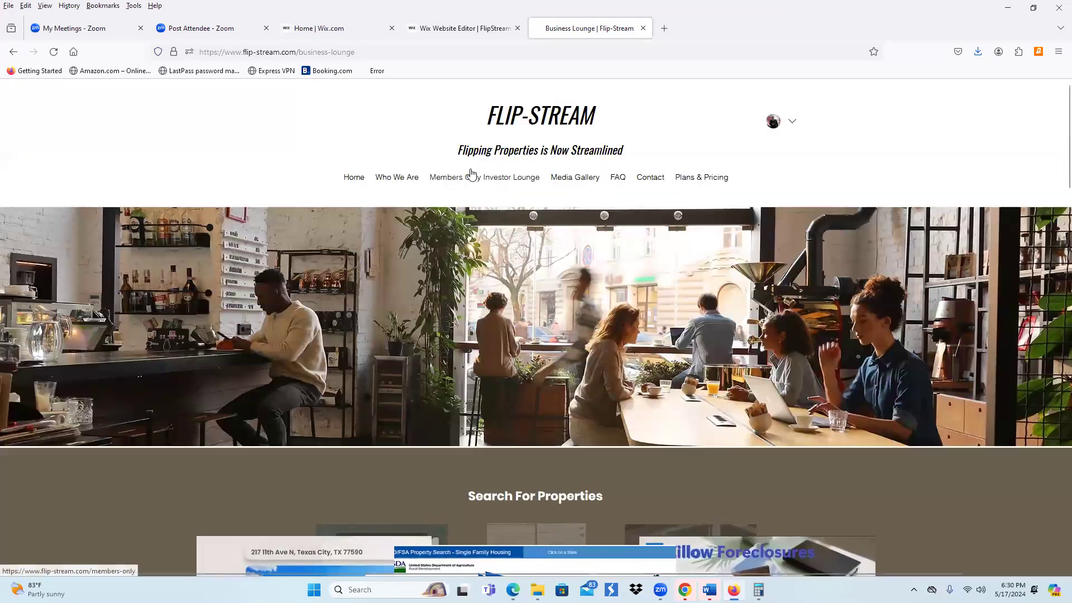